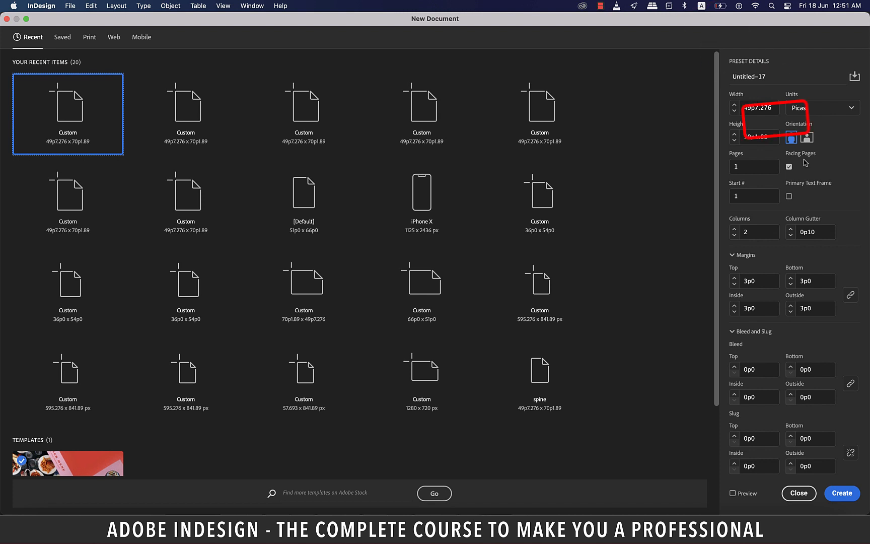
- Create a new two-column document with facing pages and the primary text frame option enabled
left_click(790, 196)
key("Return")
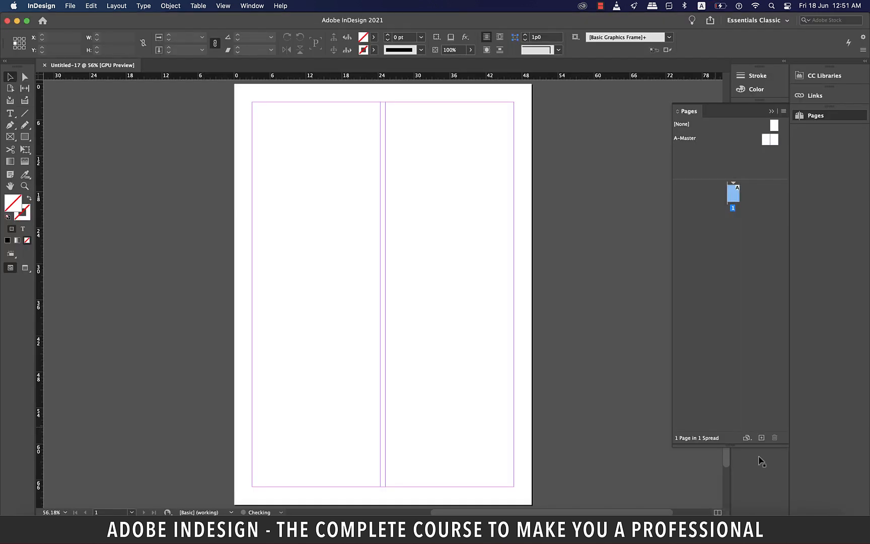
- Examine the primary text frame and its flow icon on the A-Master spread and on page 1
double_click(773, 140)
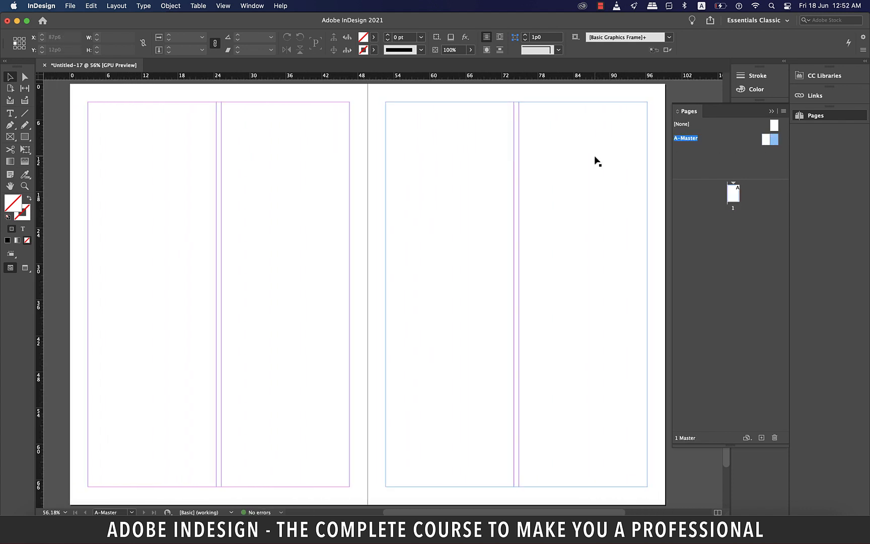
left_click(220, 113)
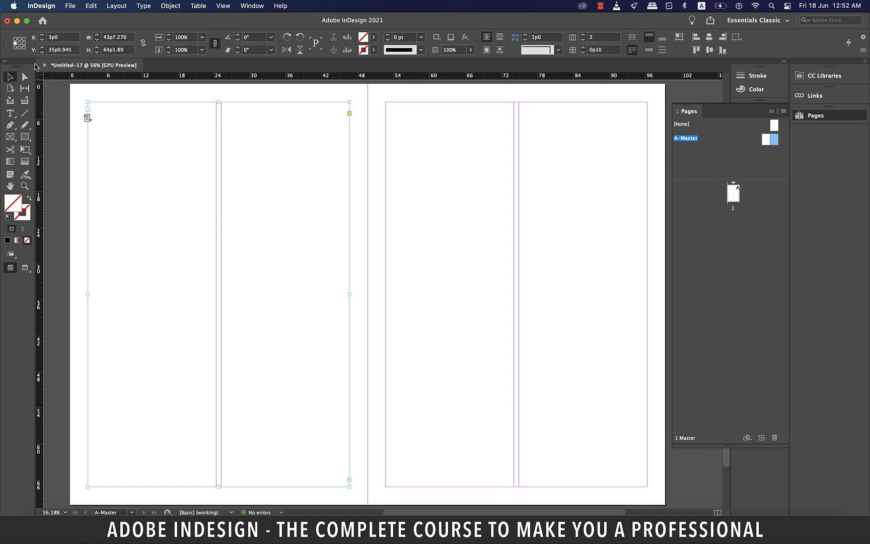
scroll(303, 112, "up", 10)
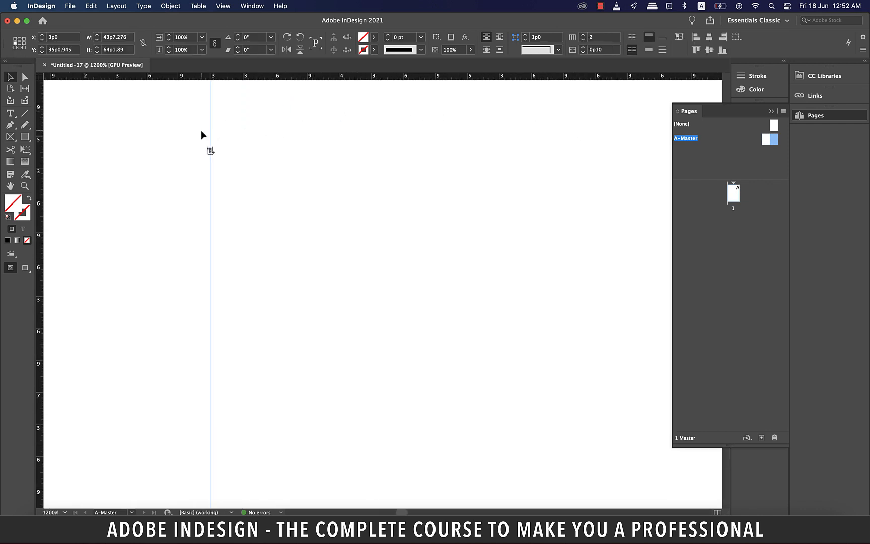
scroll(201, 131, "up", 3)
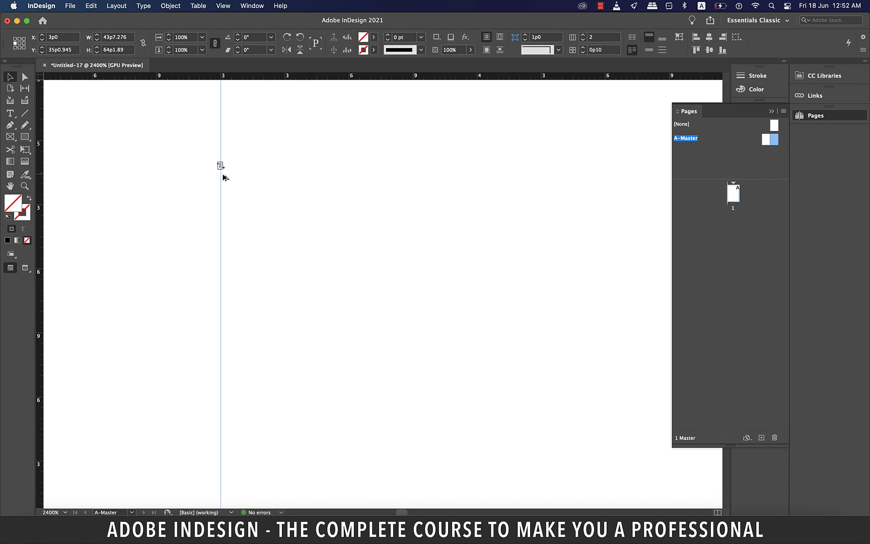
scroll(222, 175, "down", 6)
scroll(222, 176, "down", 2)
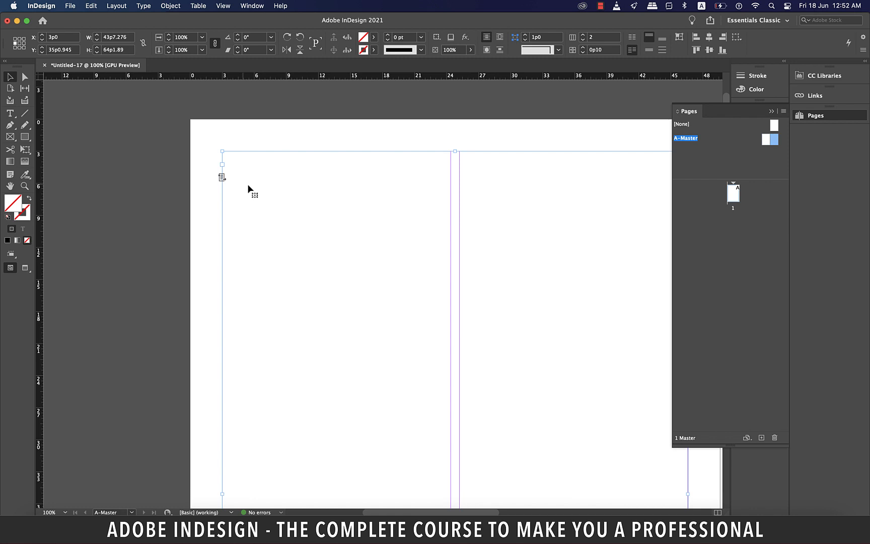
double_click(733, 193)
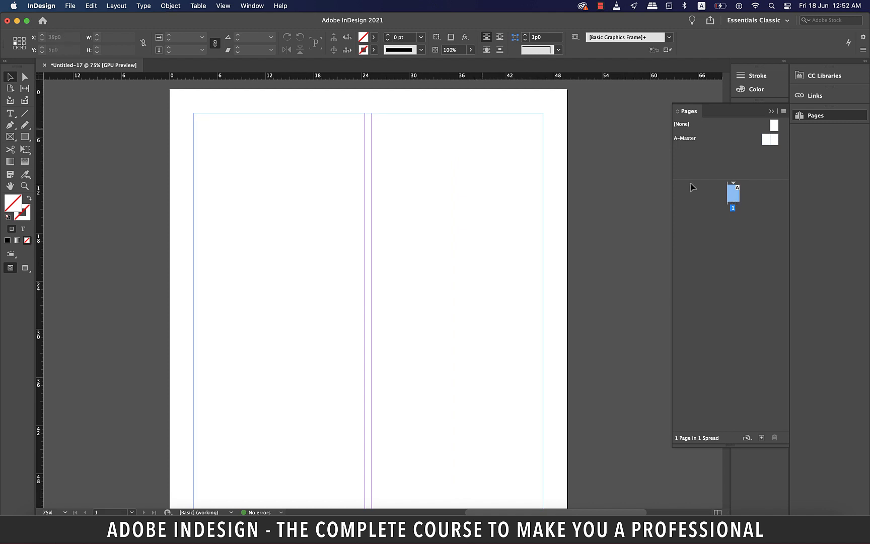
left_click(443, 115)
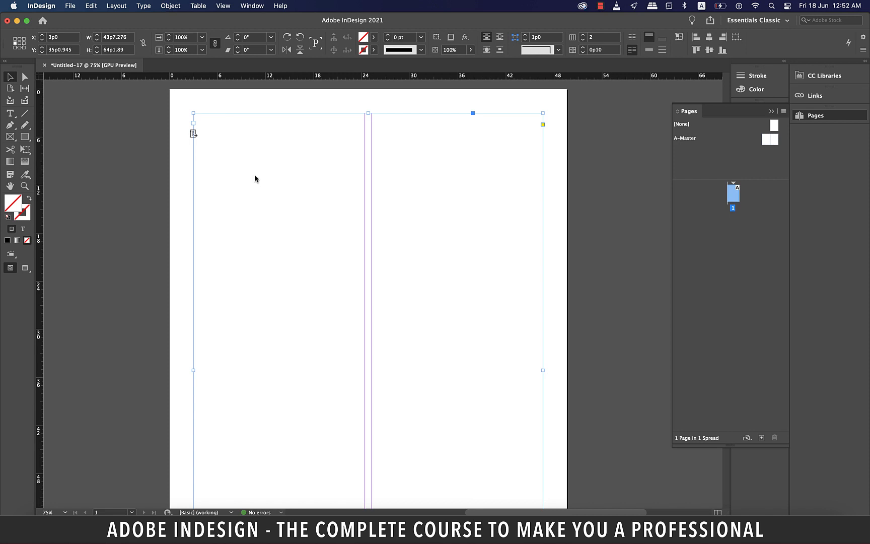
left_click(111, 105)
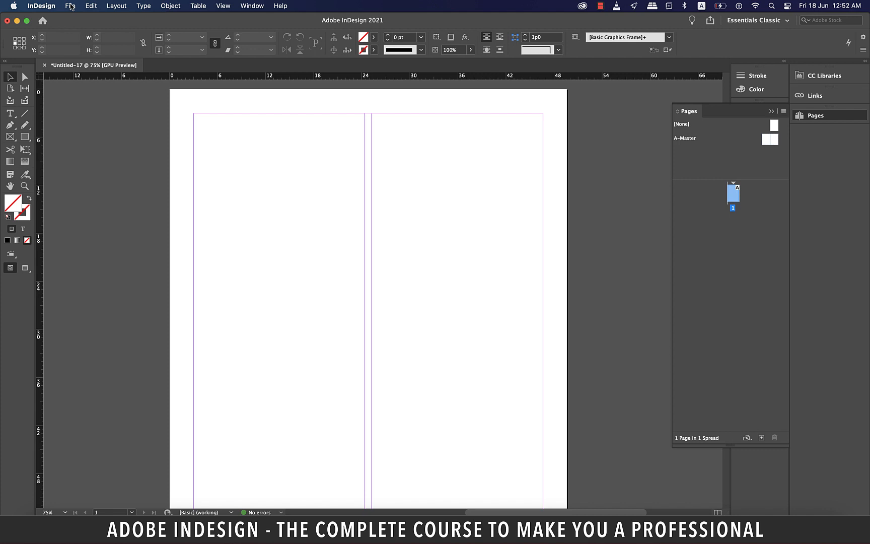
- Place the Lorem_500 document into the primary text frame on page 1, skipping the missing font replacement
left_click(70, 6)
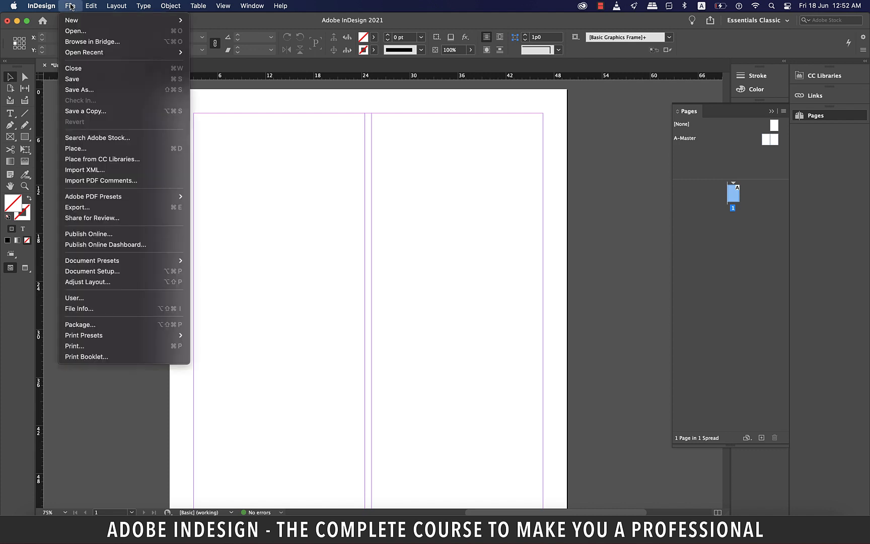
key("super+d")
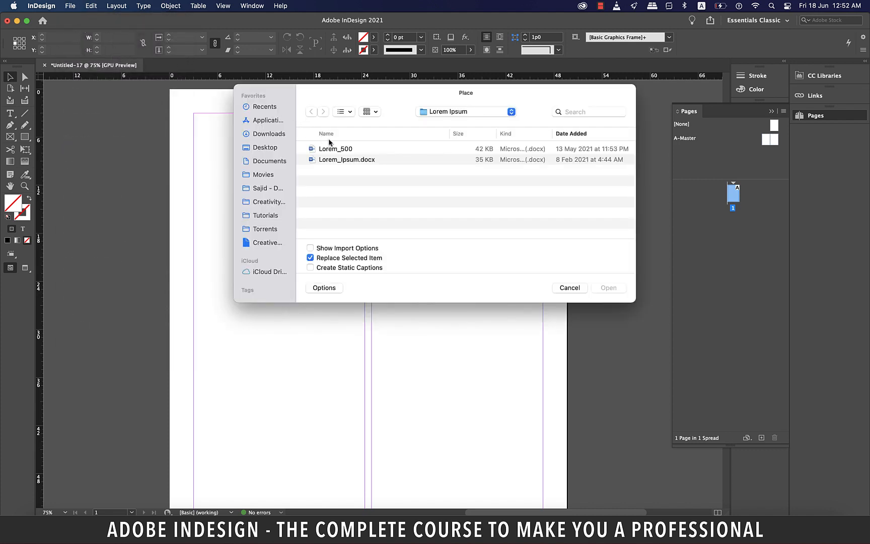
left_click(345, 149)
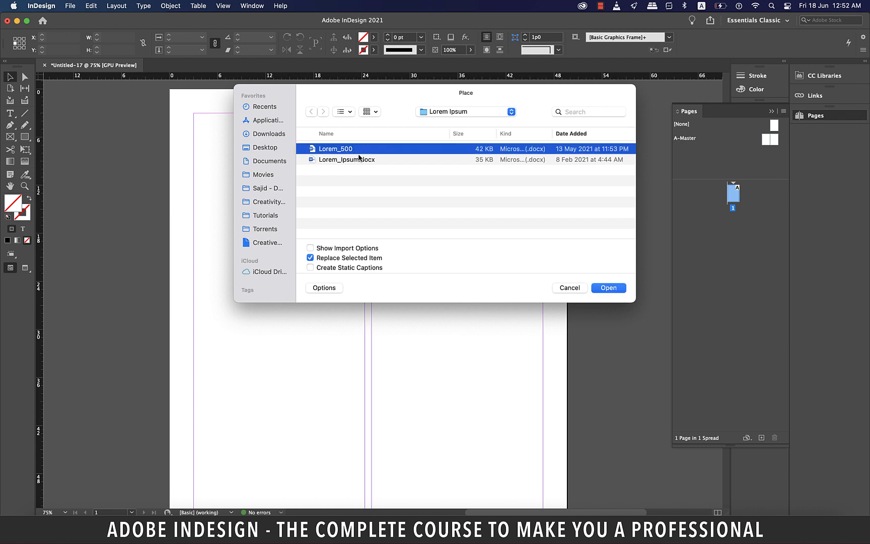
left_click(604, 288)
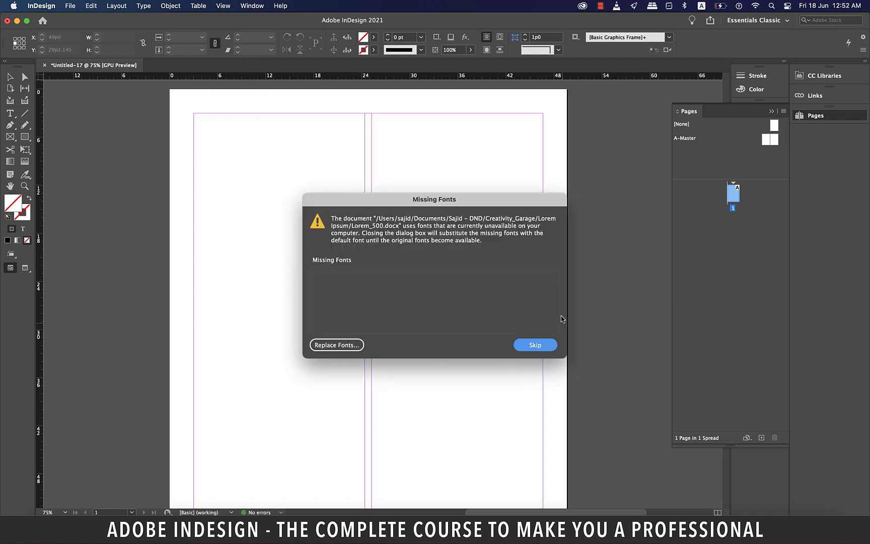
left_click(539, 346)
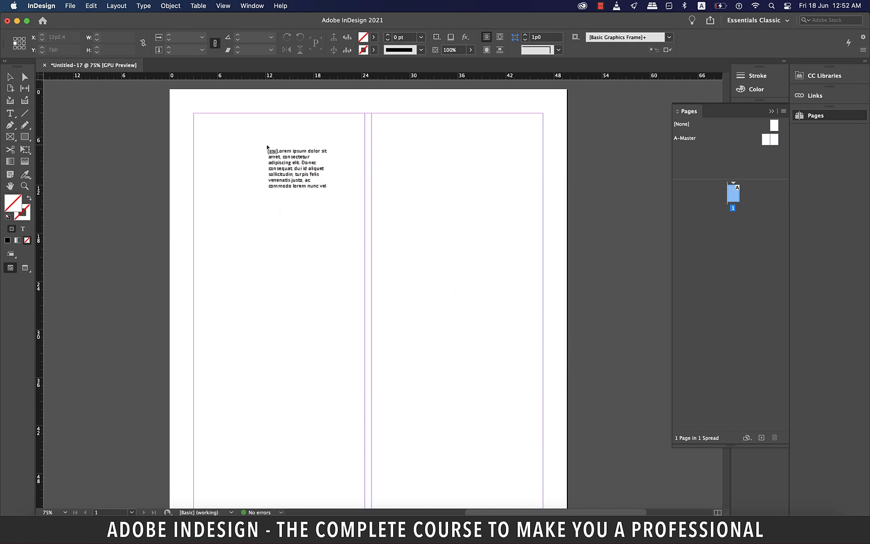
scroll(267, 147, "down", 1)
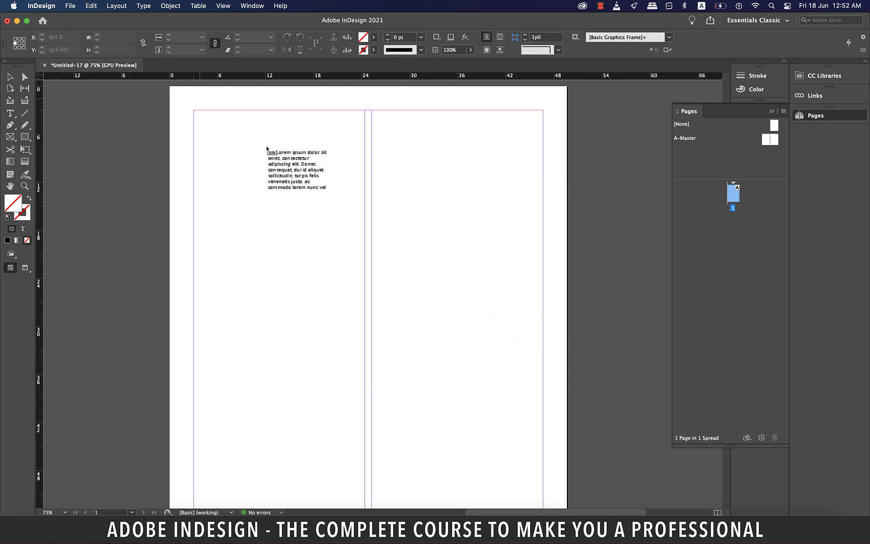
left_click(256, 199)
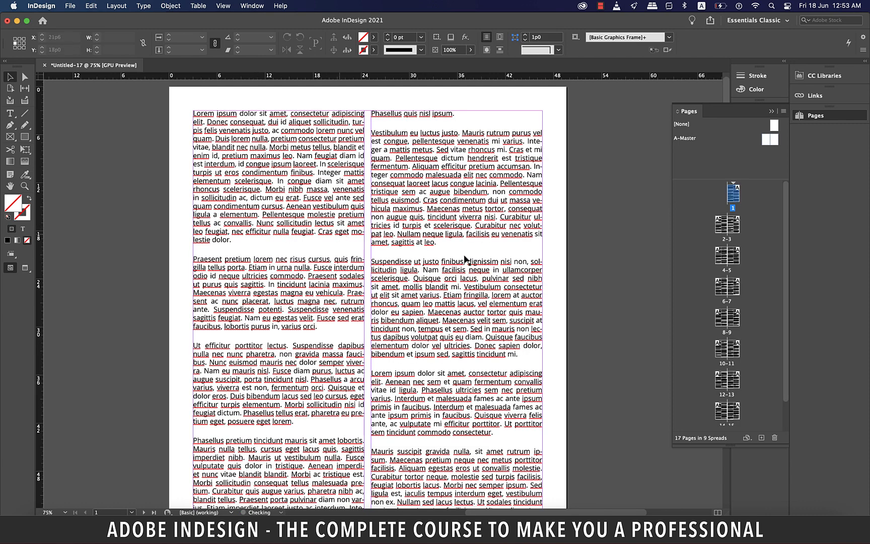
- Insert a page break before the paragraph beginning "Maecenas ultrices tempus dignissim" in the second column of page 10
scroll(747, 318, "down", 2)
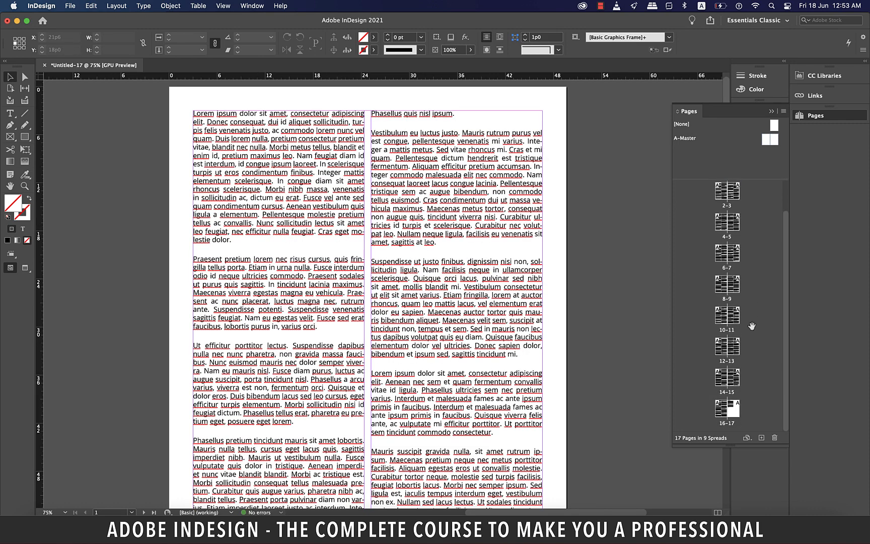
double_click(722, 316)
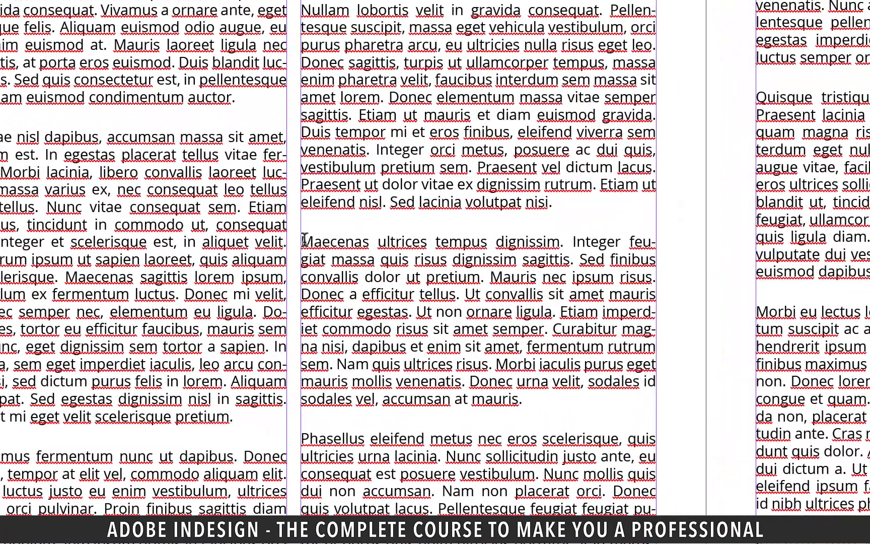
left_click(304, 241)
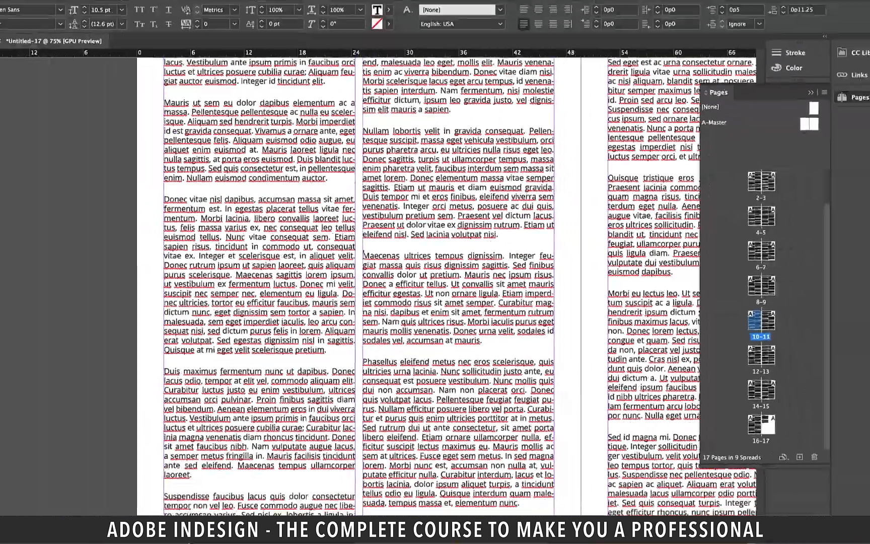
left_click(144, 5)
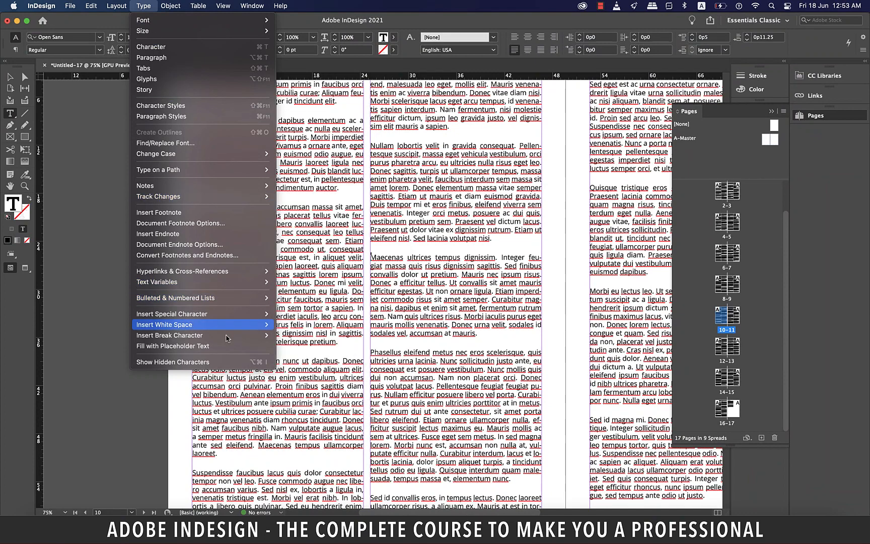
mouse_move(226, 336)
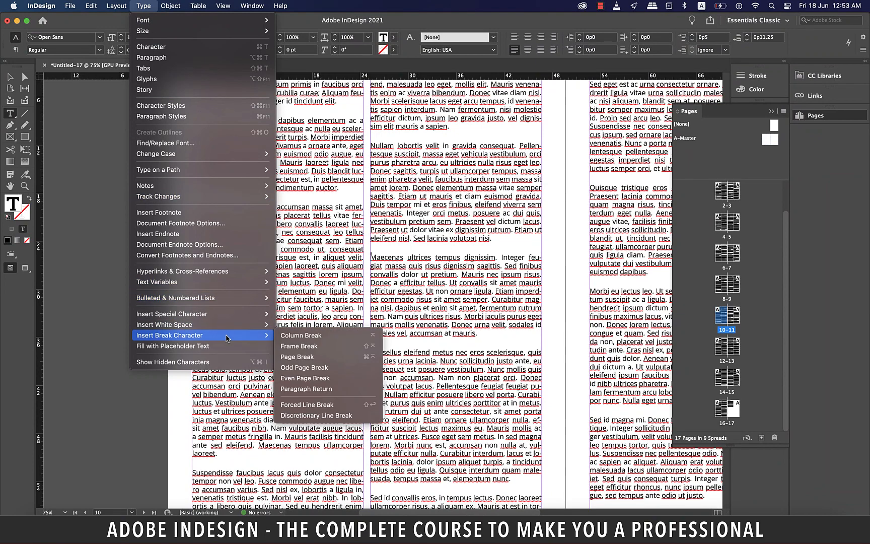
left_click(302, 357)
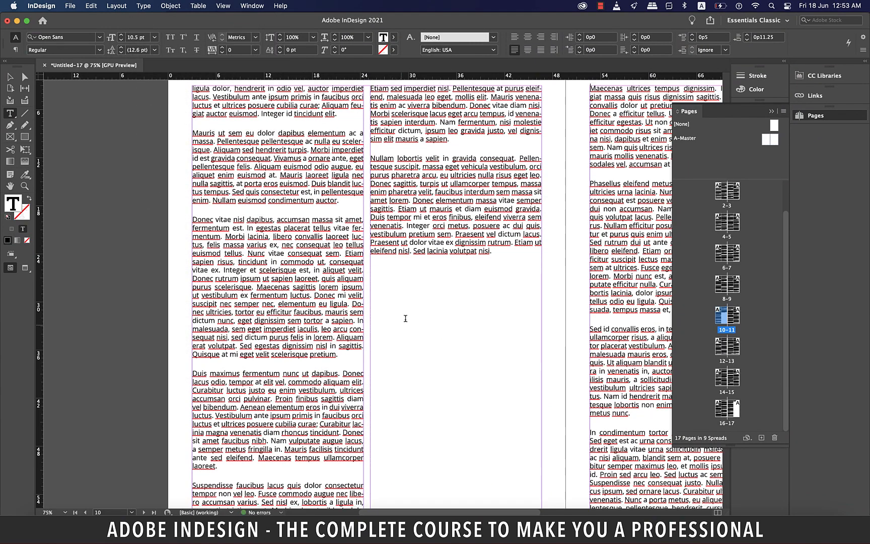
scroll(406, 317, "right", 3)
scroll(407, 318, "right", 6)
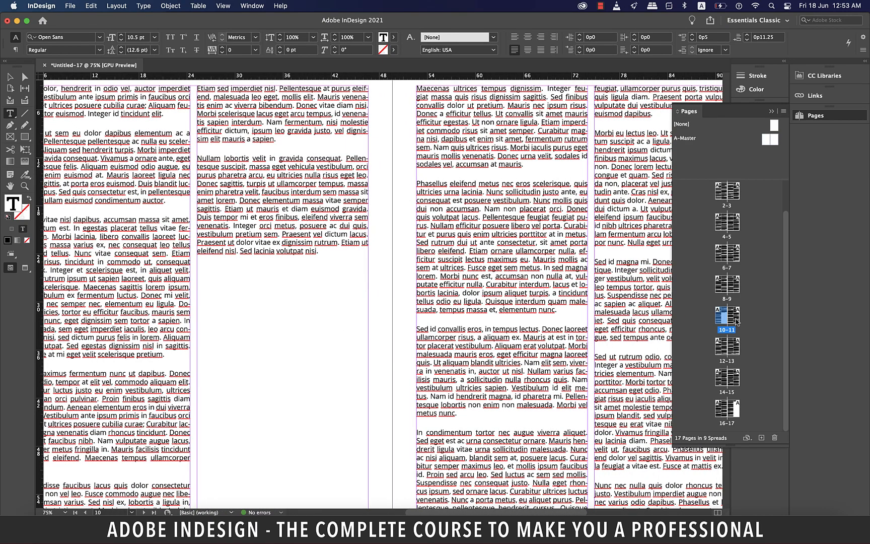
- Create a new two-page master with prefix B and name Master, based on no other master
left_click(735, 317)
left_click(750, 170)
right_click(751, 162)
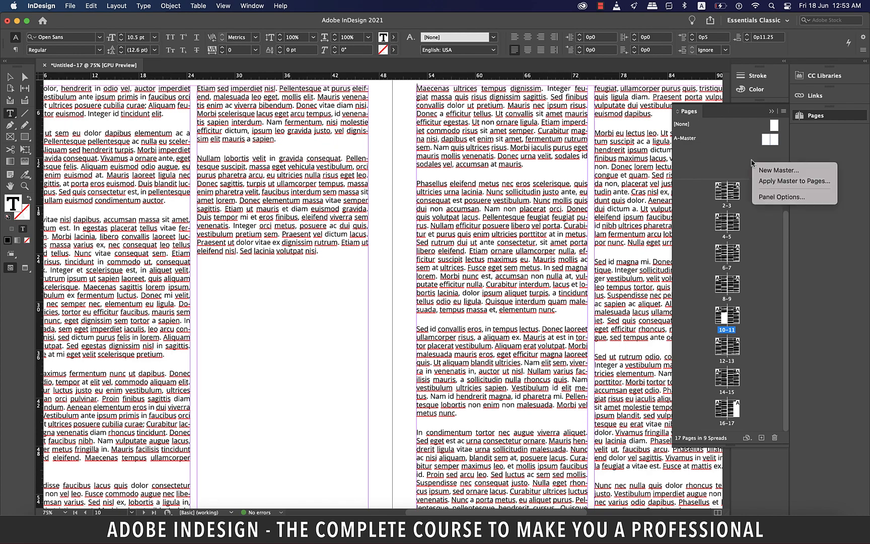
left_click(776, 170)
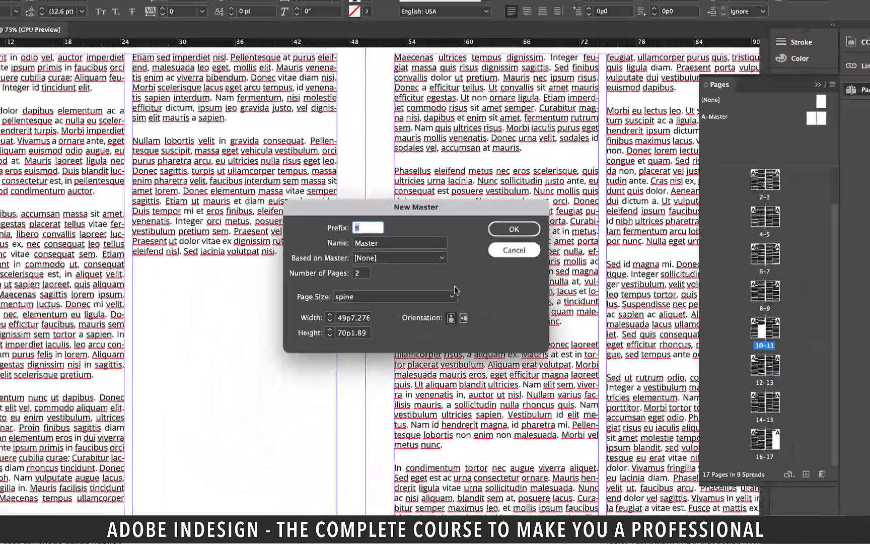
left_click(514, 229)
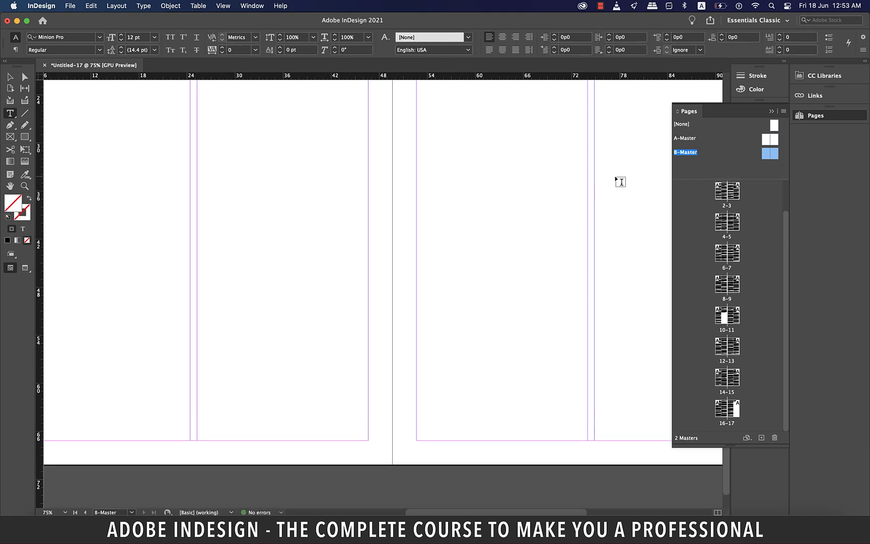
- Copy both primary text frames from the A-Master spread
scroll(621, 182, "up", 5)
scroll(620, 182, "left", 1)
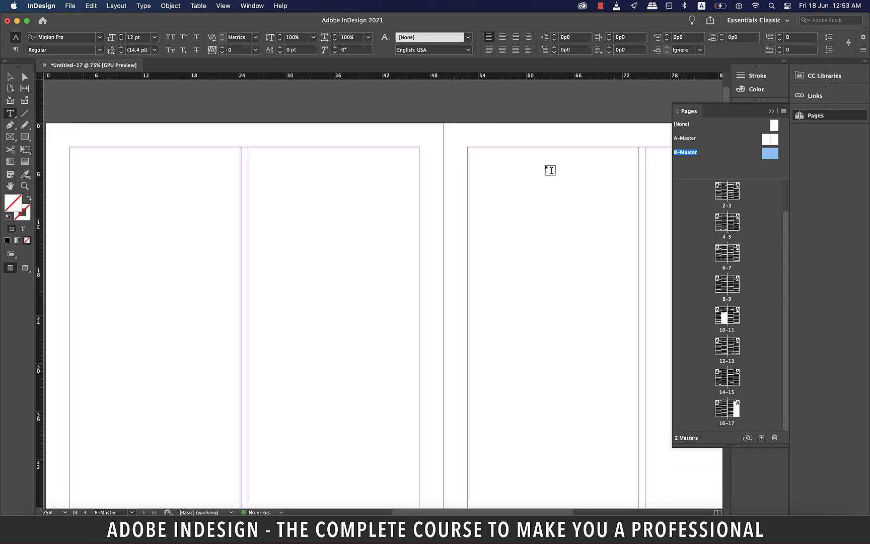
left_click(10, 77)
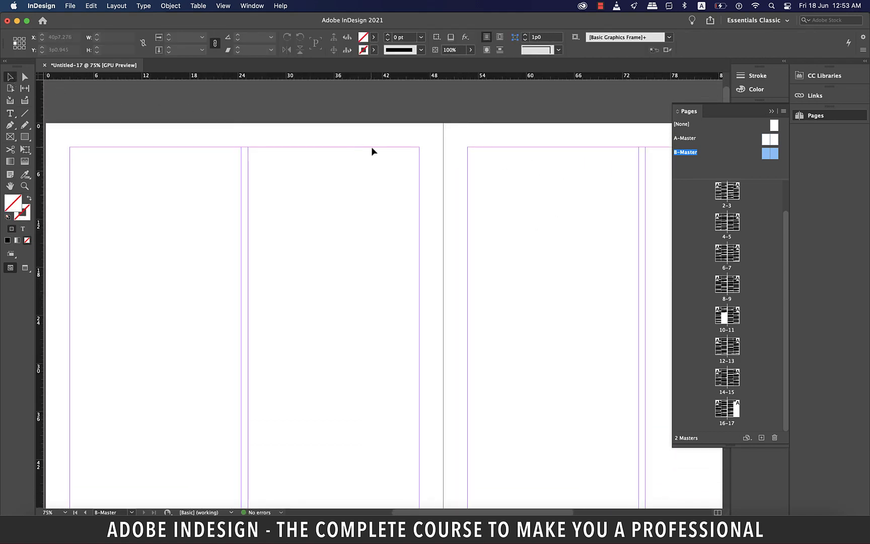
double_click(765, 142)
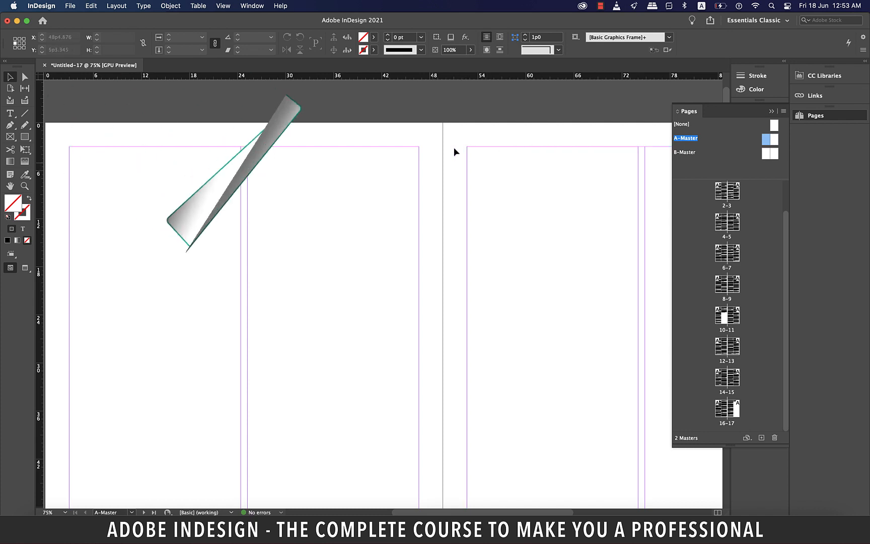
key("super+a")
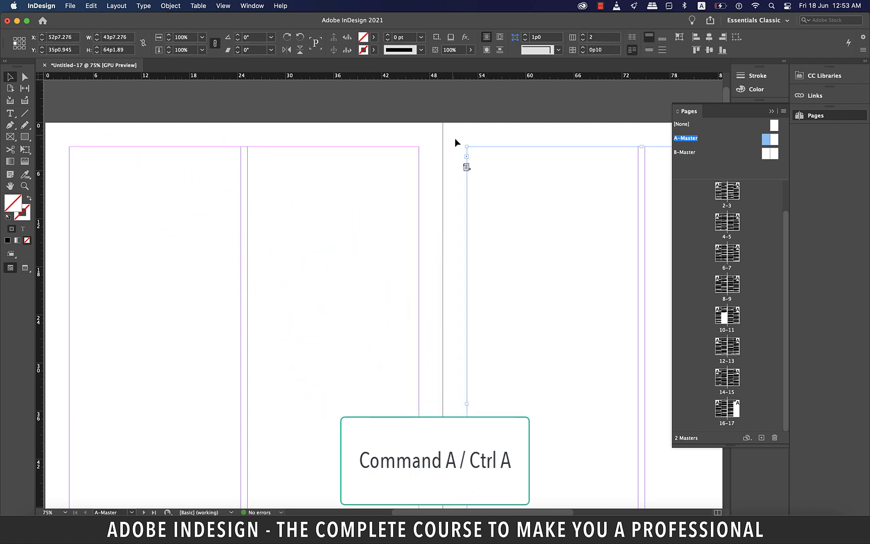
key("super+a")
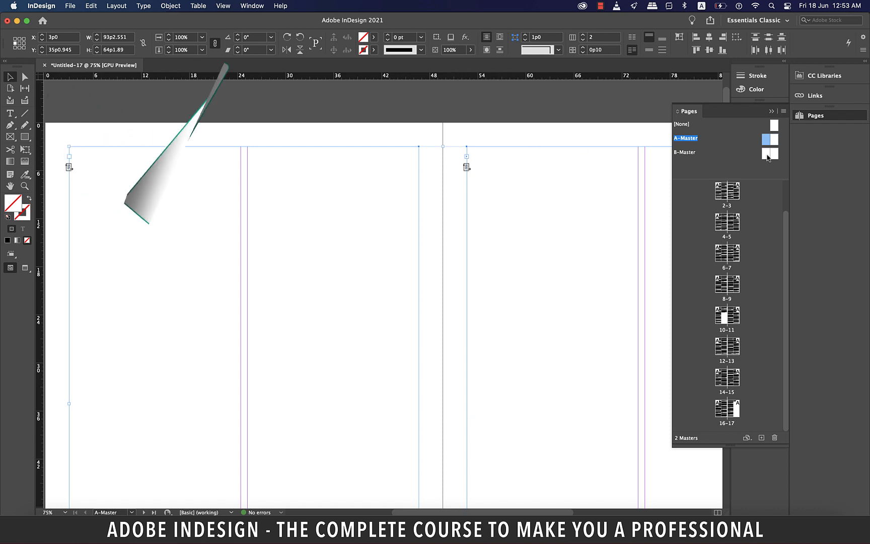
key("super+c")
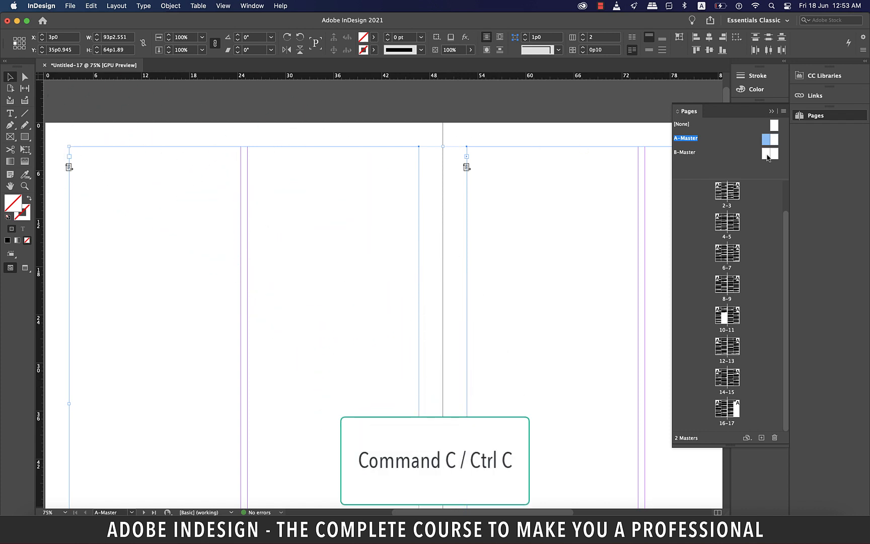
- Paste both text frames onto the B-Master spread and position them within the margins of its two pages
double_click(768, 154)
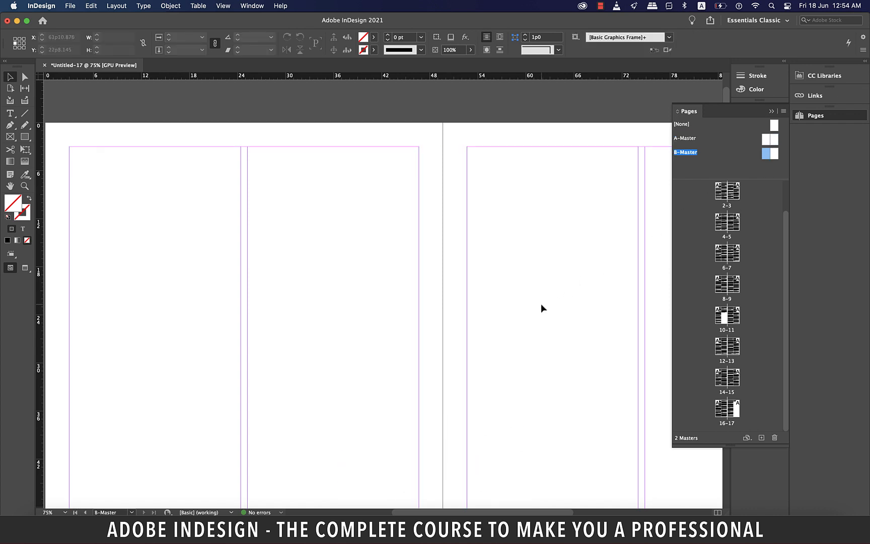
key("super+v")
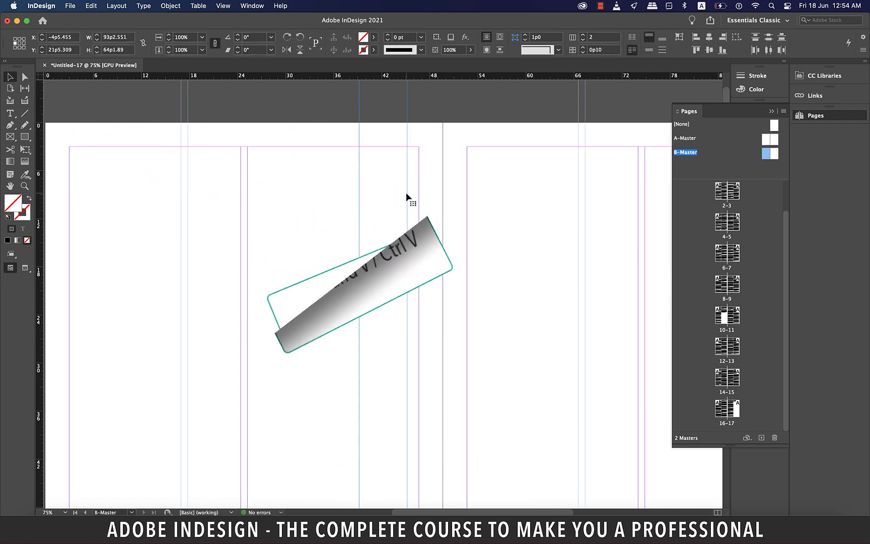
key("super+minus")
key("super+minus")
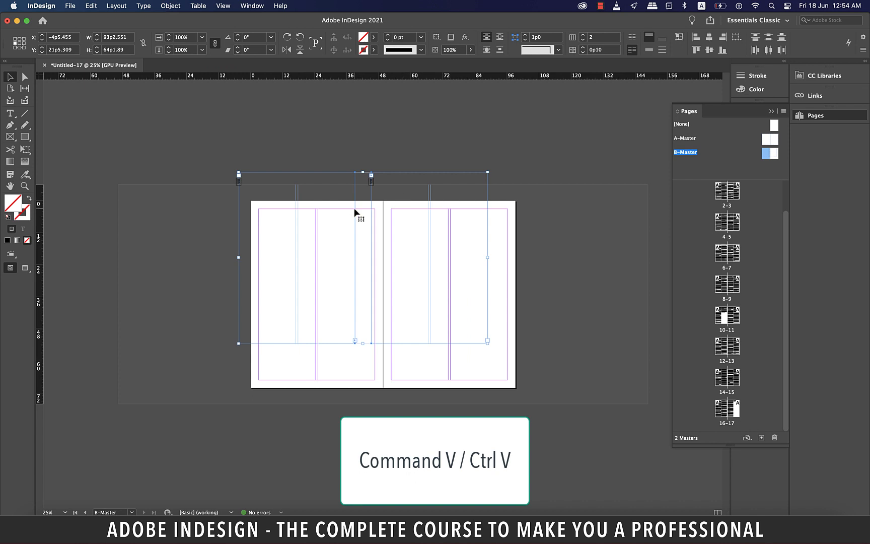
left_click_drag(354, 212, 374, 249)
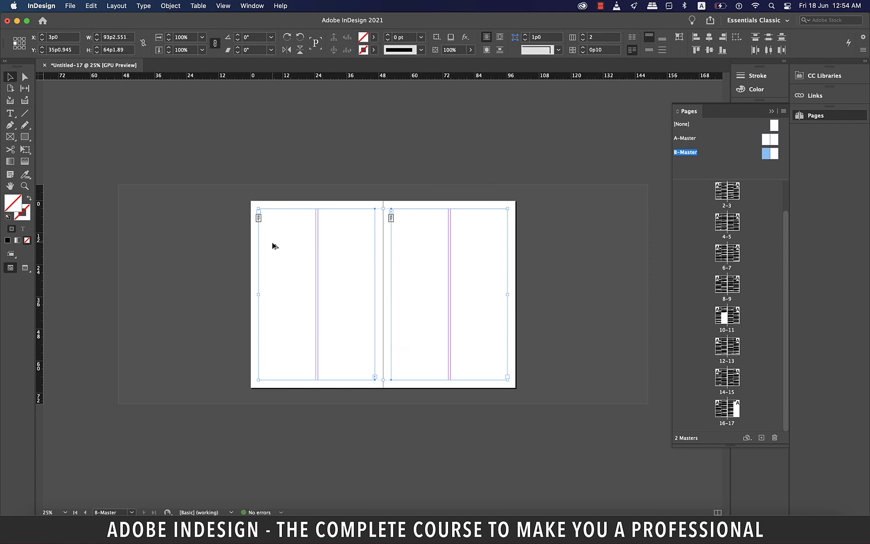
- Designate the pasted text frame on B-Master's left-hand page as the primary text flow
scroll(272, 243, "up", 2)
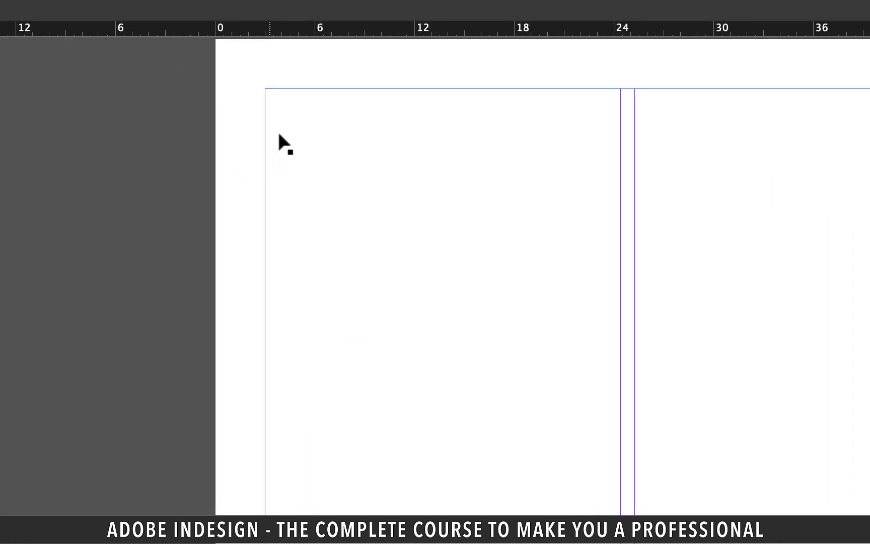
left_click(337, 89)
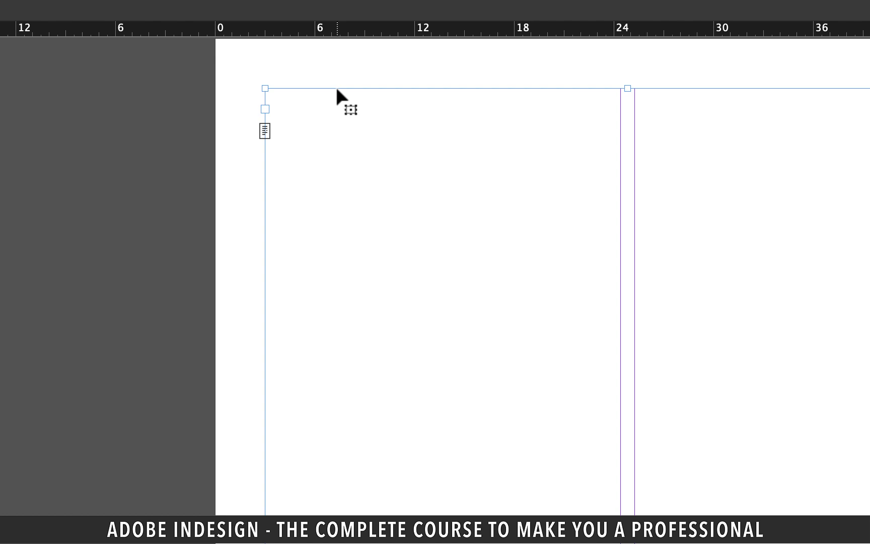
left_click(265, 132)
key("super+minus")
key("super+minus")
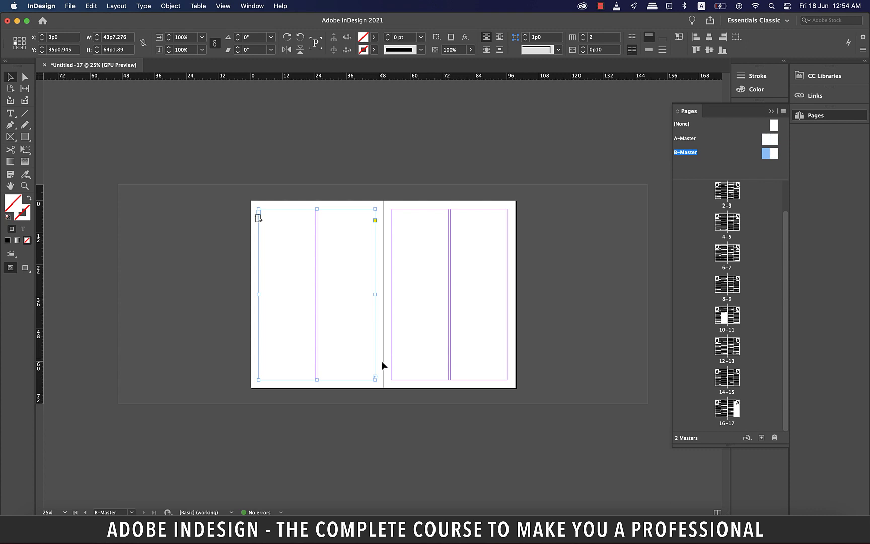
- Show the text threads between the B-Master frames
key("super+equal")
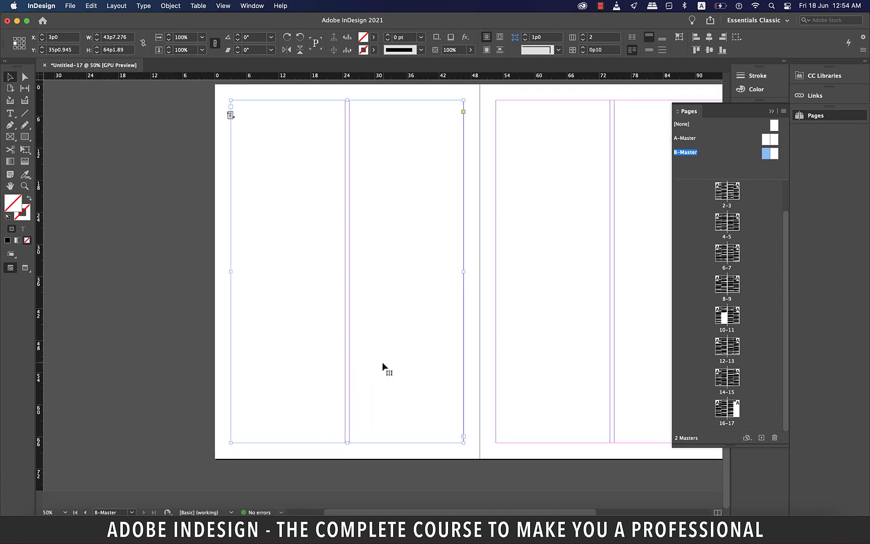
left_click(223, 6)
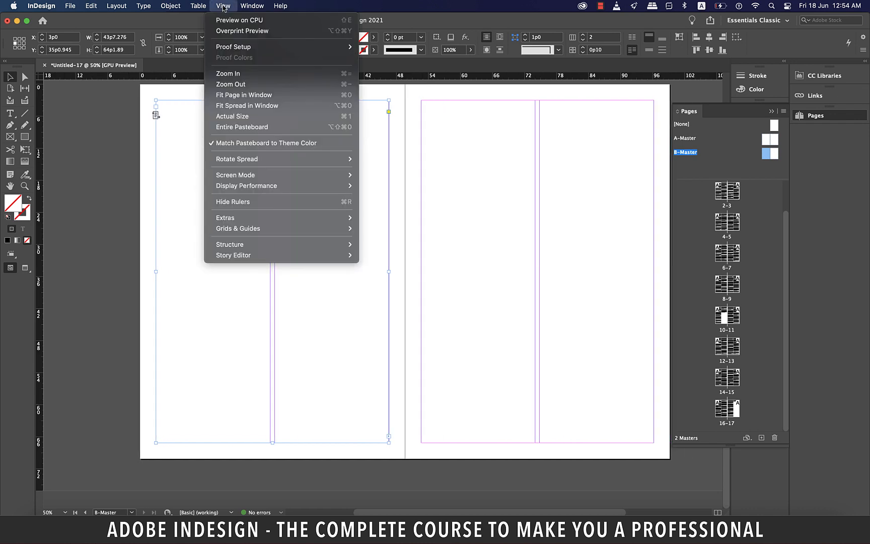
mouse_move(306, 221)
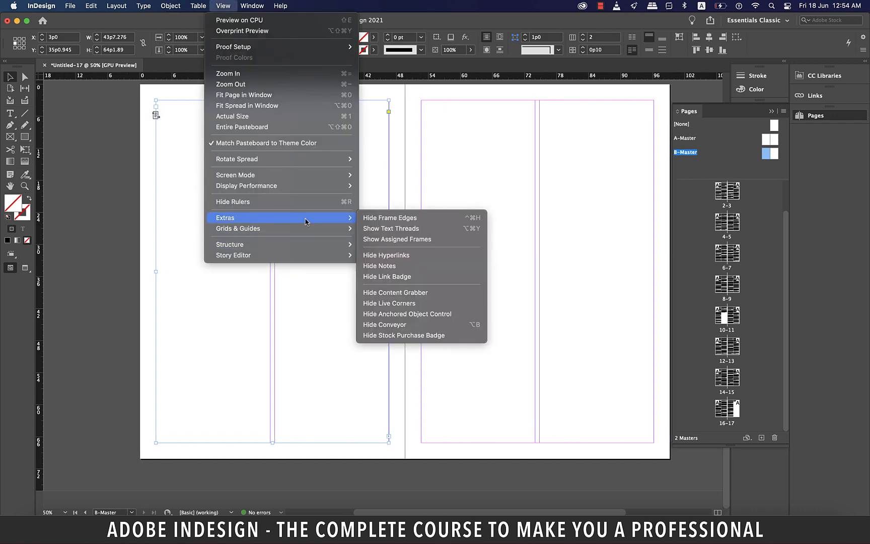
left_click(395, 229)
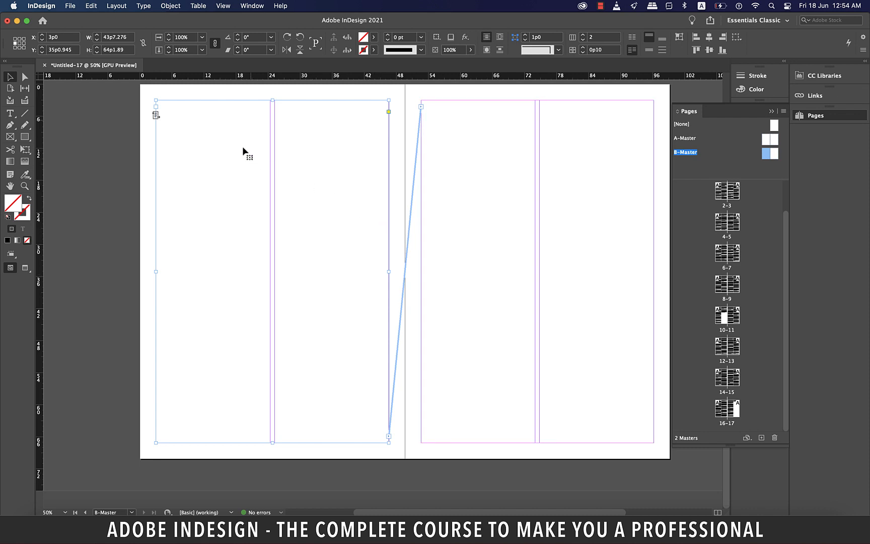
- Lower the top edges of both B-Master text frames so each is about 39 picas high
left_click_drag(273, 100, 271, 235)
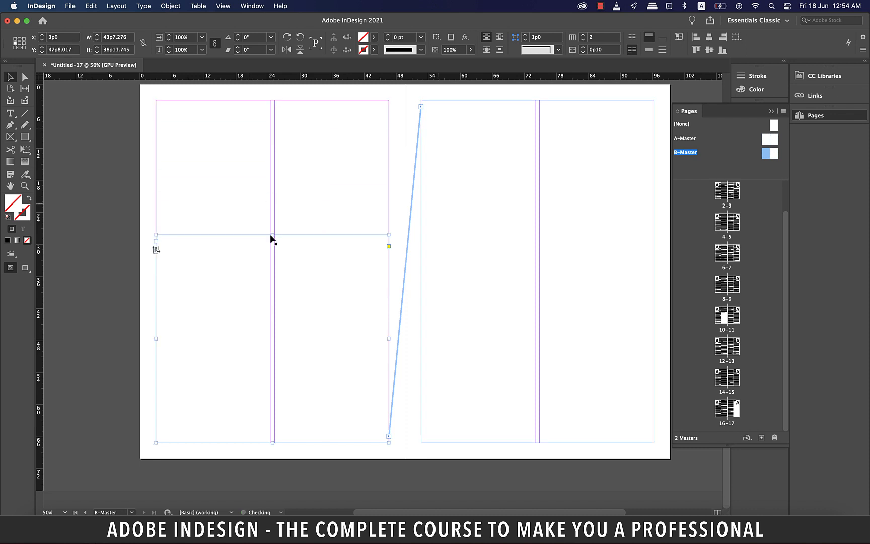
left_click_drag(535, 107, 538, 235)
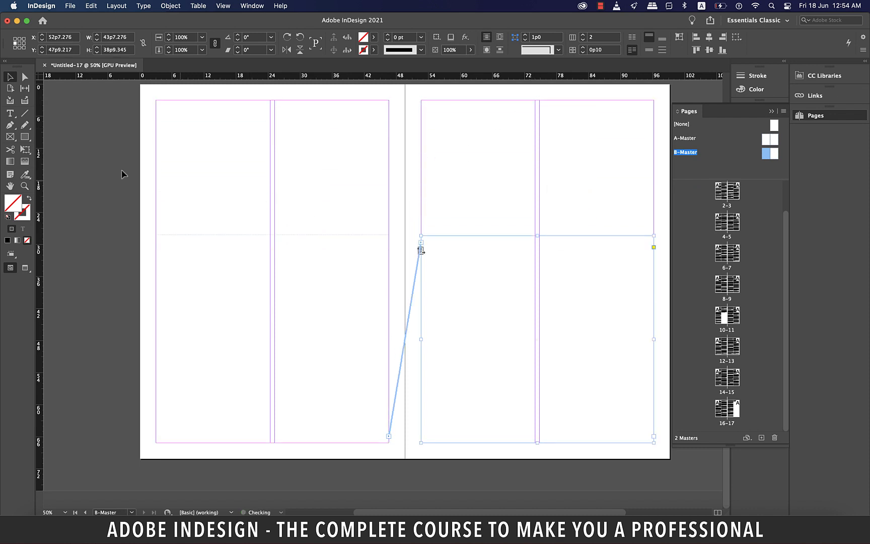
left_click(56, 123)
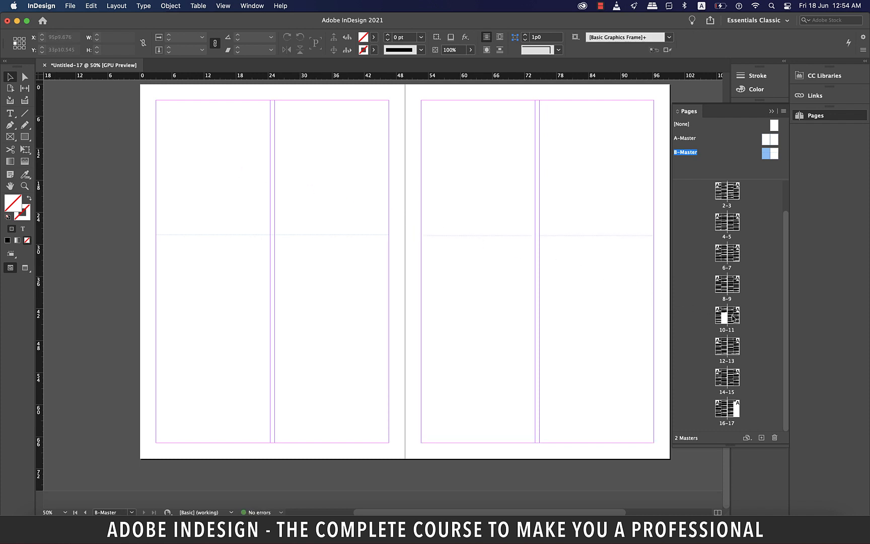
- Apply B-Master to page 11
left_click(734, 317)
right_click(733, 317)
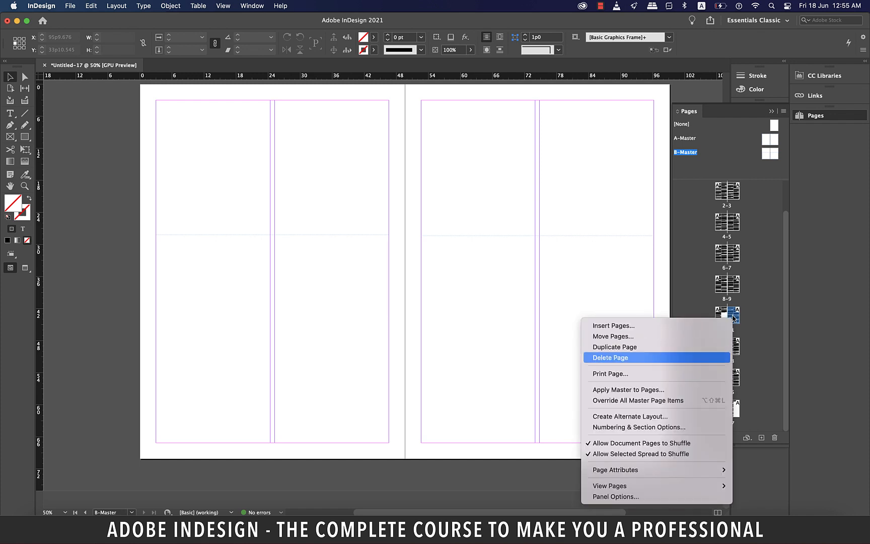
left_click(628, 389)
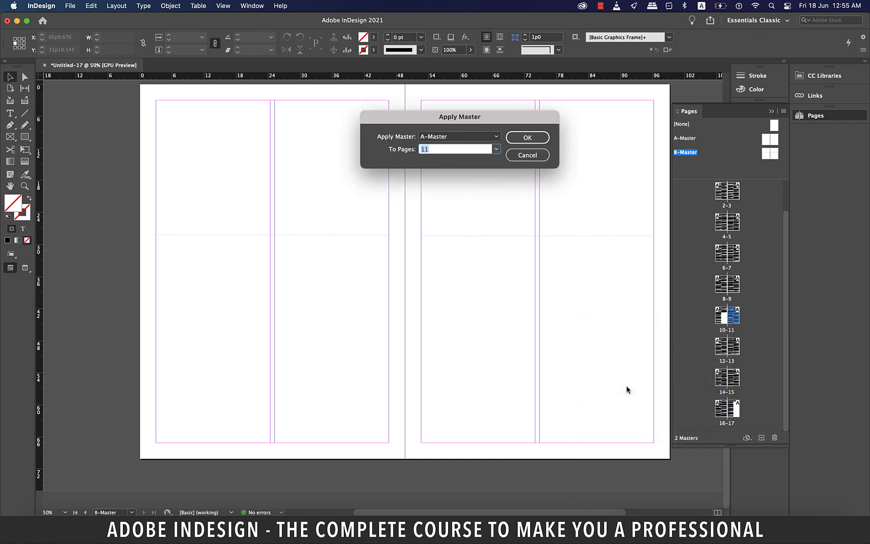
left_click(495, 136)
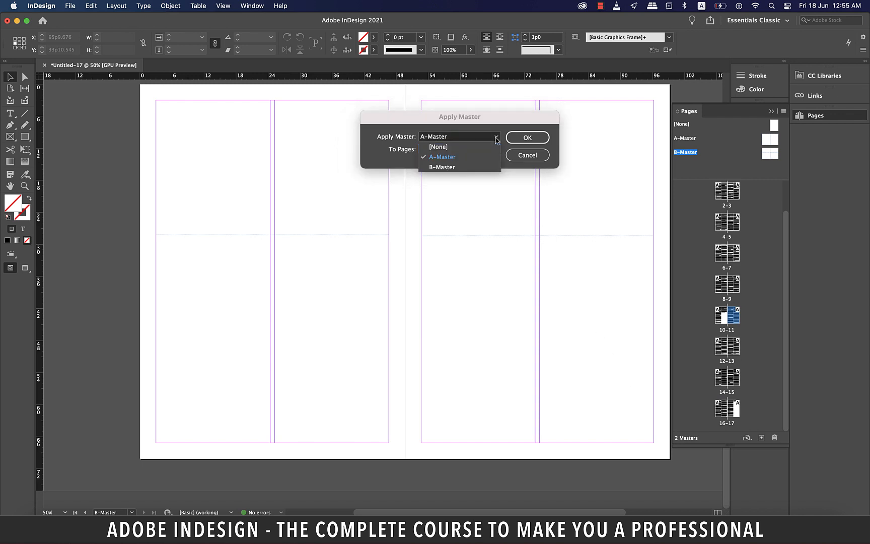
left_click(442, 168)
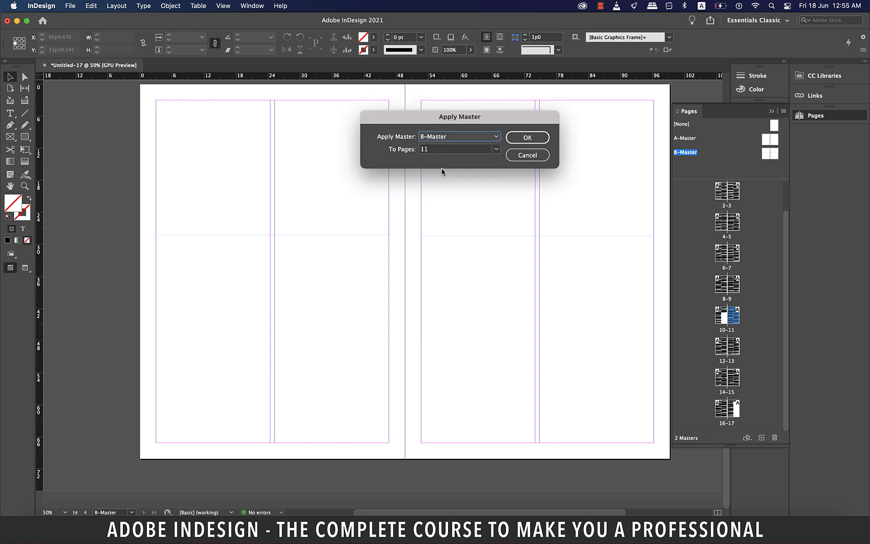
left_click(533, 140)
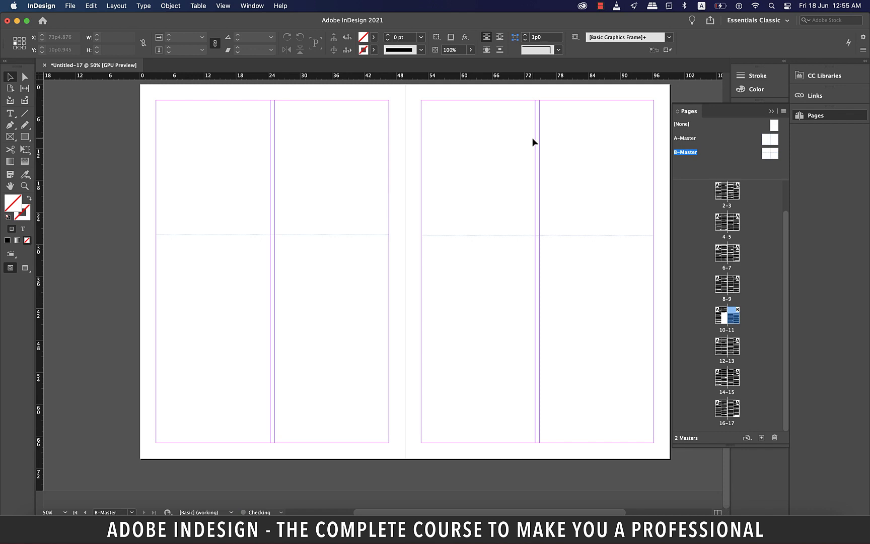
- Examine the text layout on pages 10–11 and how the thread continues from page 11 to the following spread
double_click(737, 320)
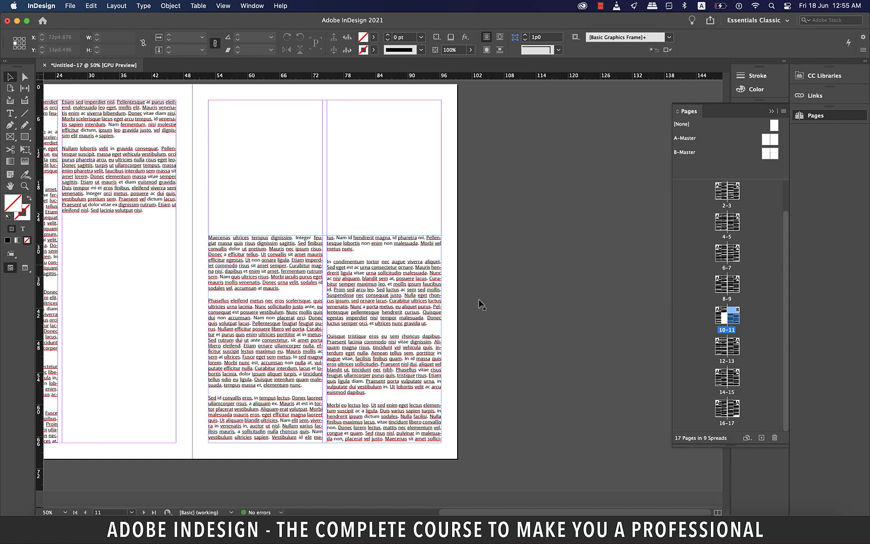
scroll(279, 286, "left", 3)
left_click(279, 286)
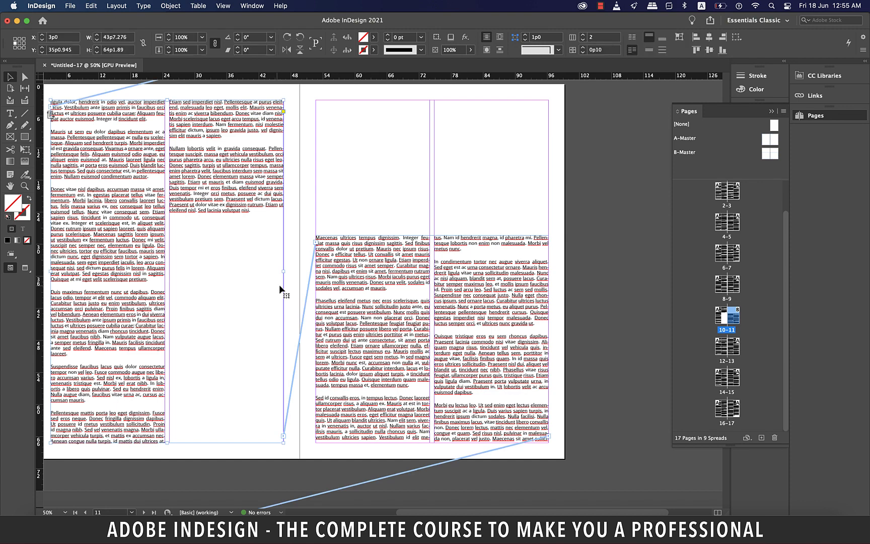
scroll(279, 285, "left", 2)
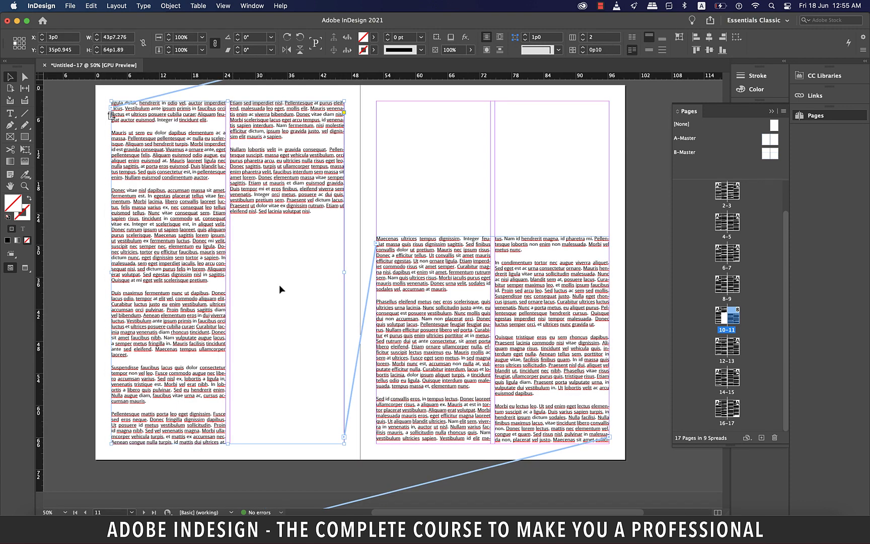
scroll(464, 372, "down", 1)
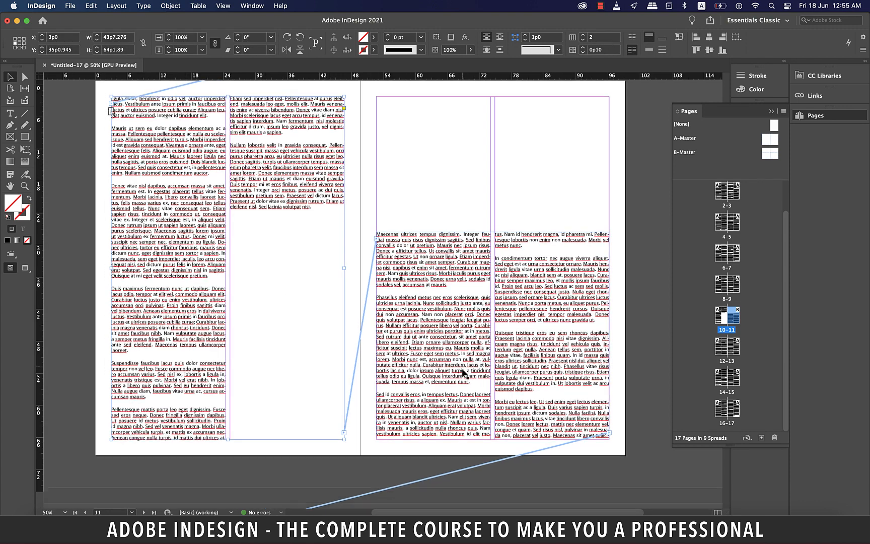
scroll(463, 373, "down", 6)
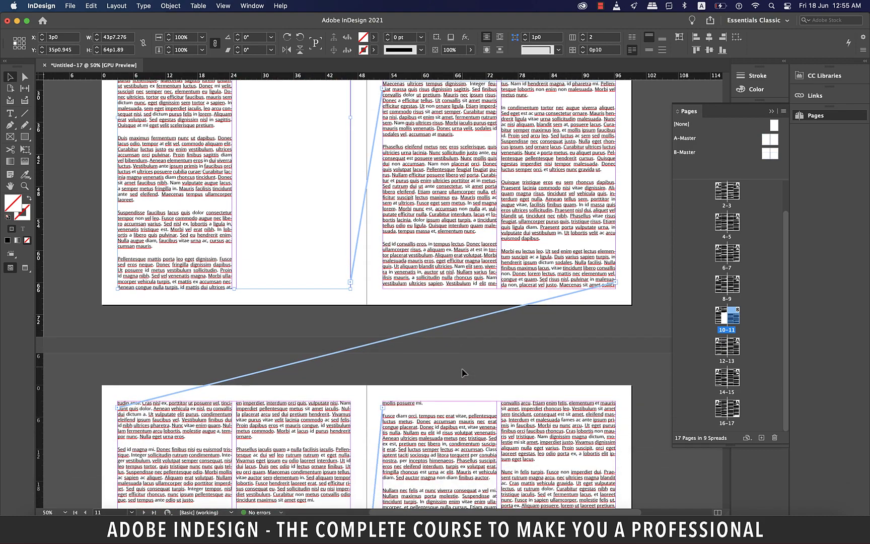
scroll(463, 372, "up", 2)
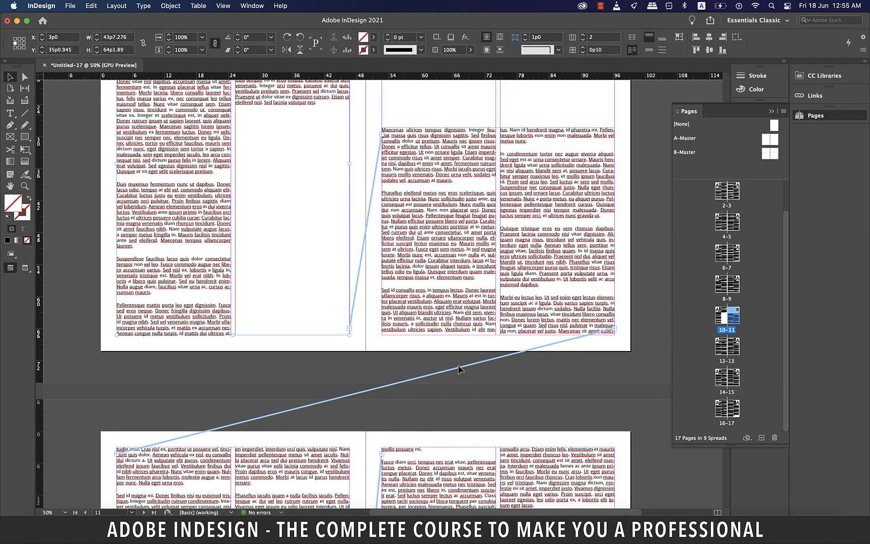
- Create a new document with the 49p7.276 x 70p1.89 custom settings and Primary Text Frame turned off
left_click(70, 6)
mouse_move(75, 20)
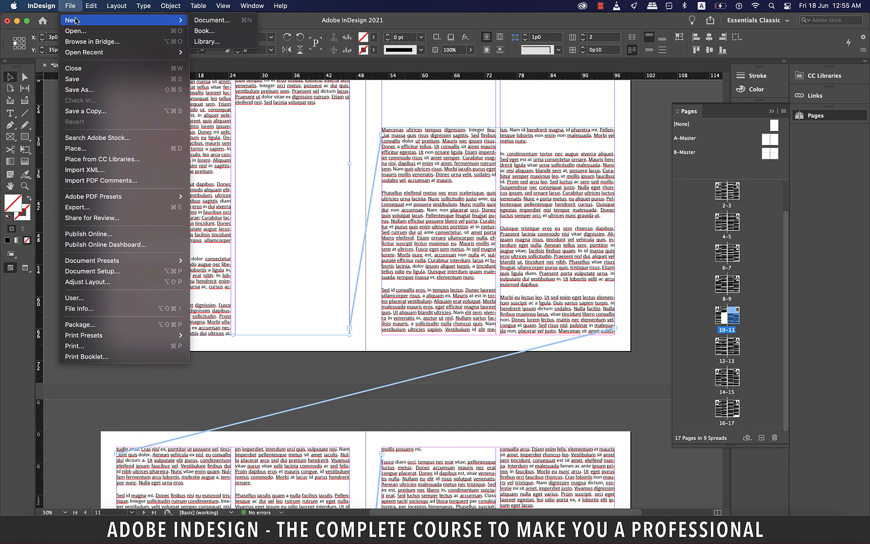
left_click(212, 20)
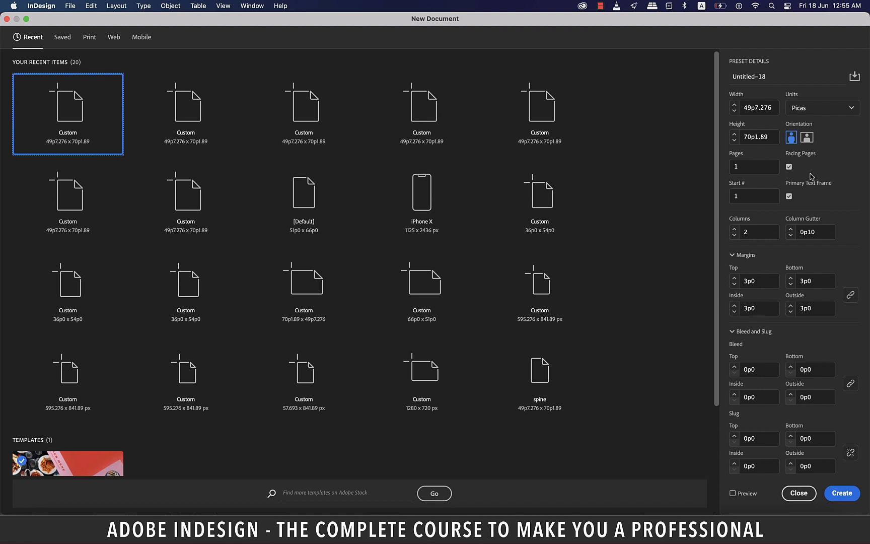
left_click(789, 196)
key("Return")
- On A-Master's left-hand page, draw two side-by-side threaded text frames with the Type tool, filling the margins at about 43p7 by 64p2 overall
double_click(707, 145)
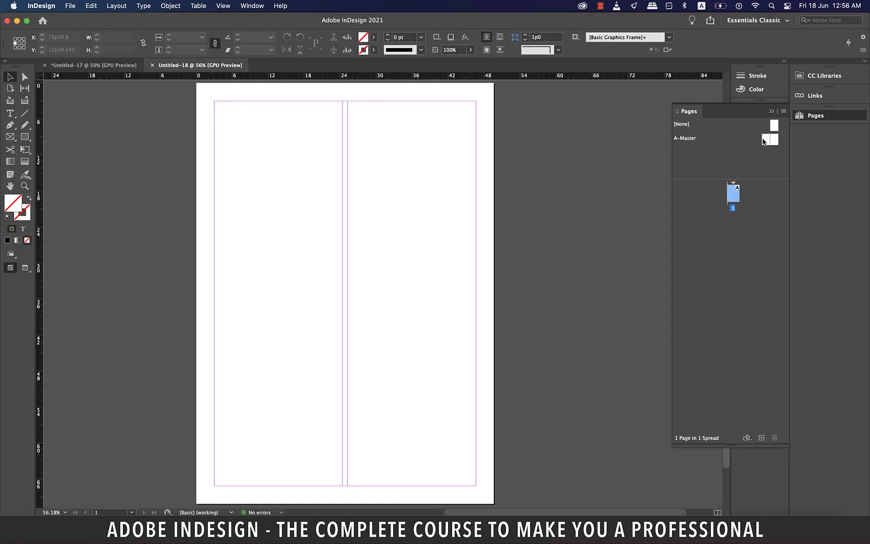
scroll(450, 161, "right", 5)
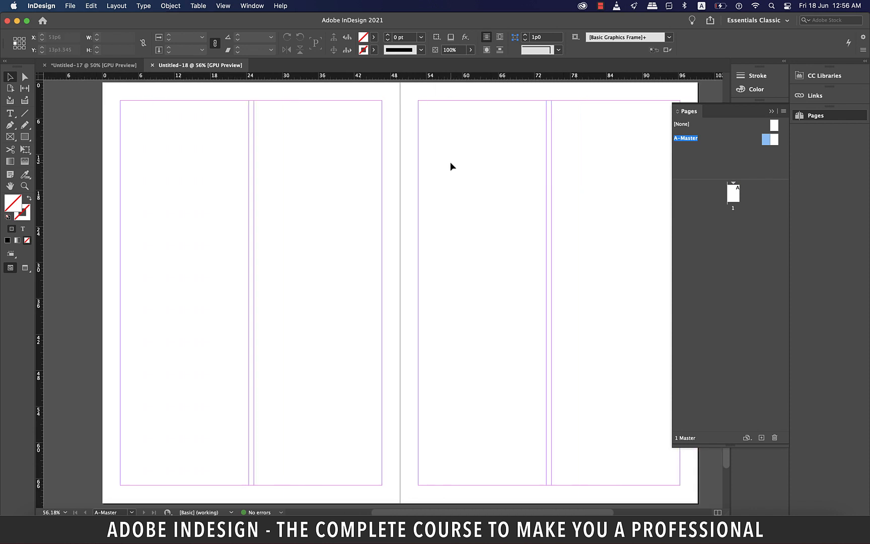
left_click(10, 113)
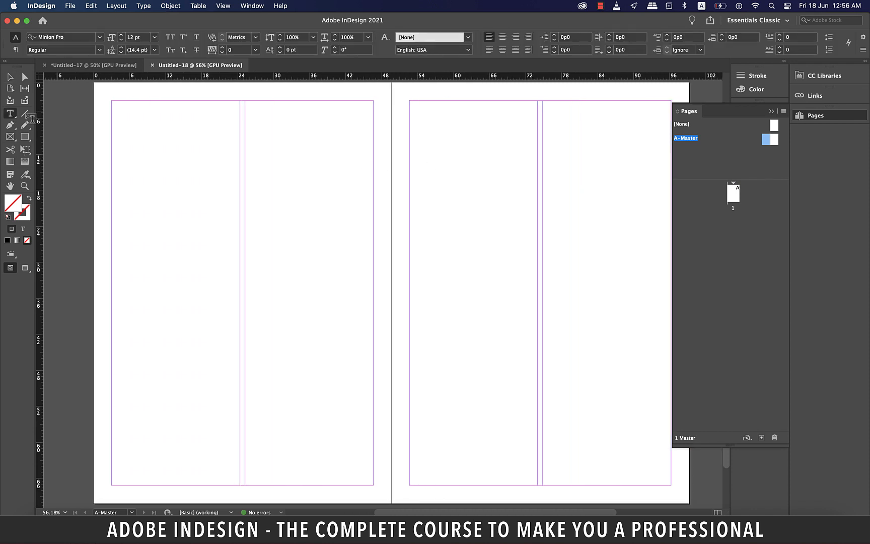
left_click_drag(111, 100, 376, 487)
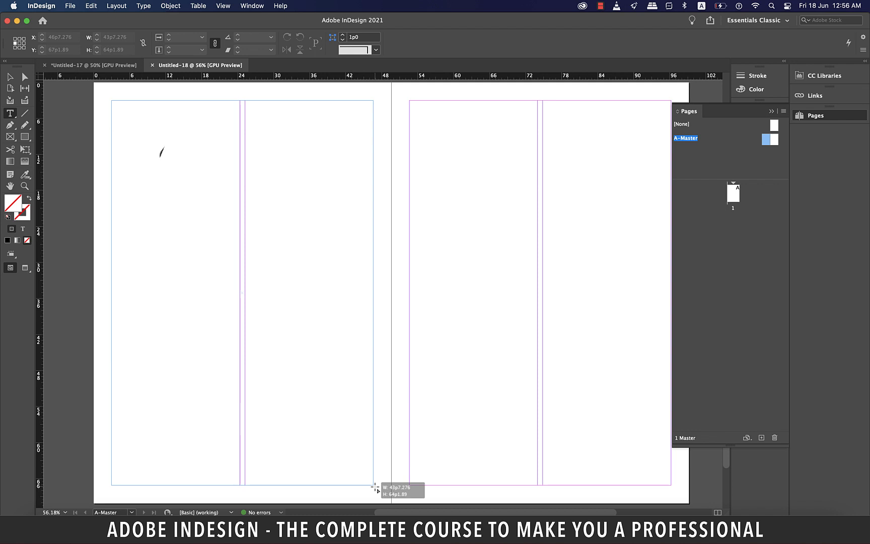
key("Right")
left_click_drag(375, 487, 375, 485)
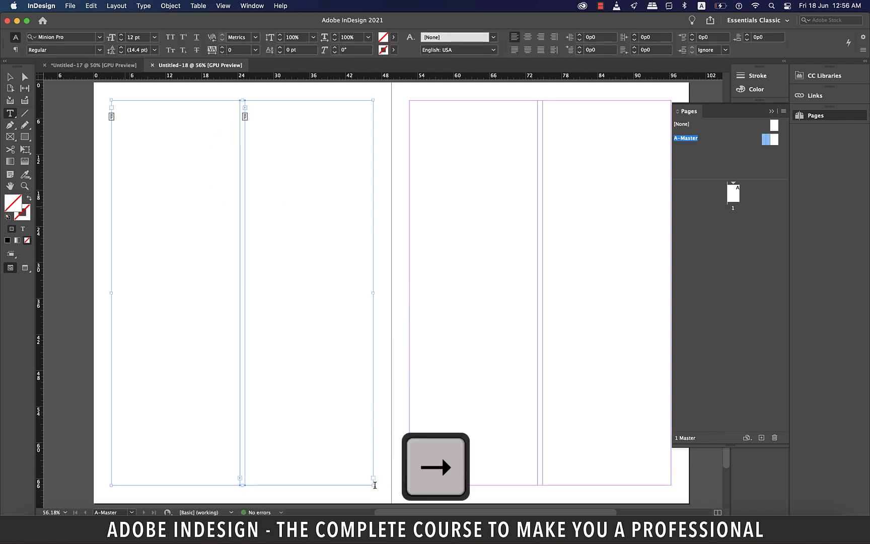
- Duplicate the two threaded column frames onto the right-hand page of the A-Master spread
left_click(10, 77)
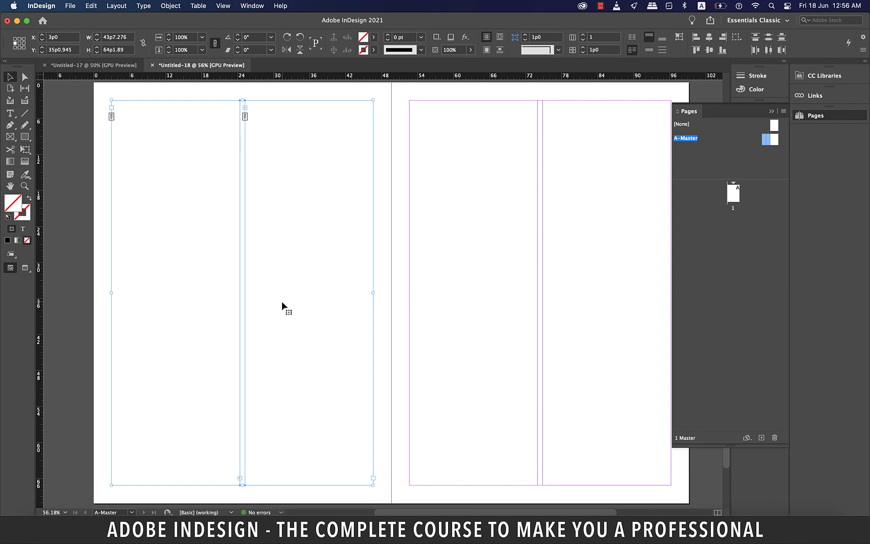
left_click_drag(282, 302, 551, 270)
key("super+z")
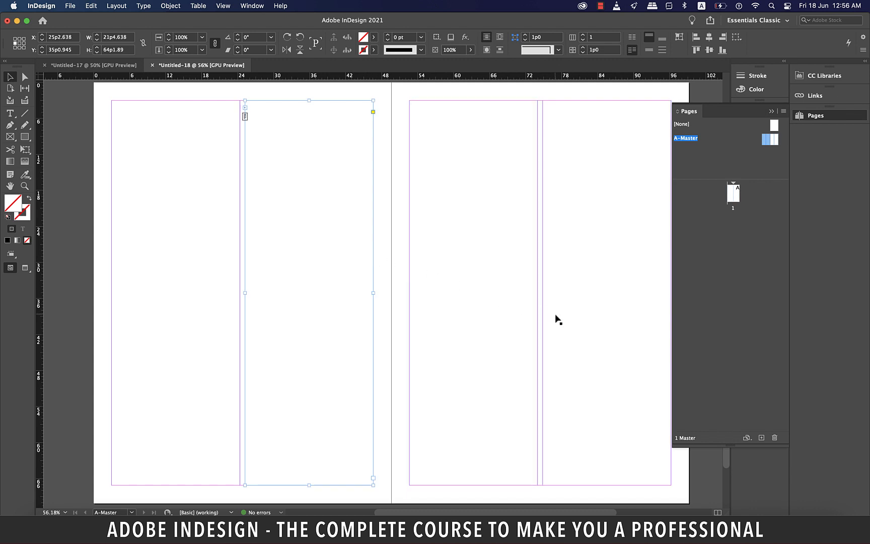
left_click(551, 317)
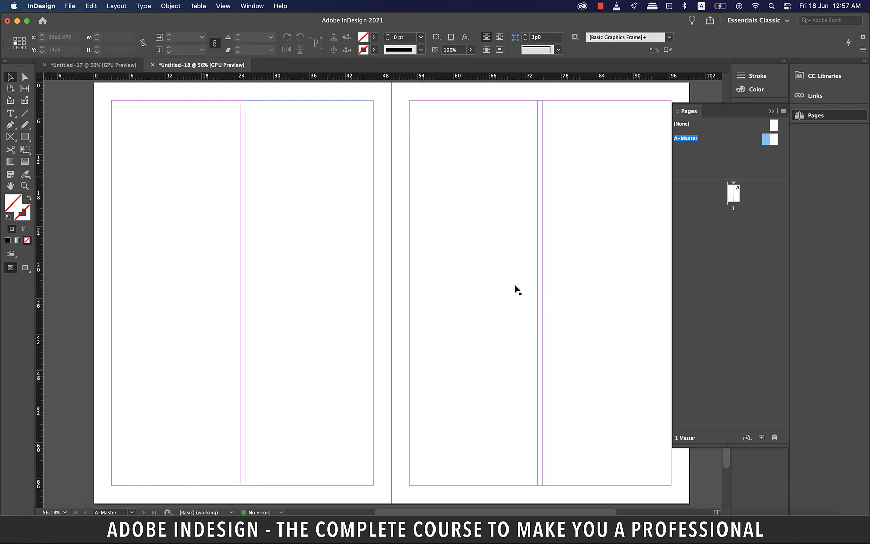
- Show text threads and link the second column frame on A-Master's left-hand page to the first column frame on the right-hand page
left_click(371, 184)
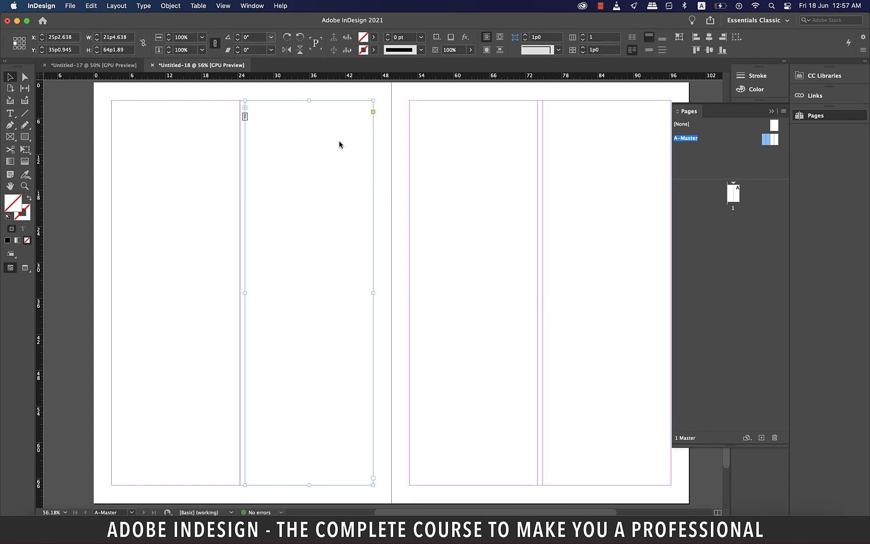
left_click(224, 6)
mouse_move(302, 217)
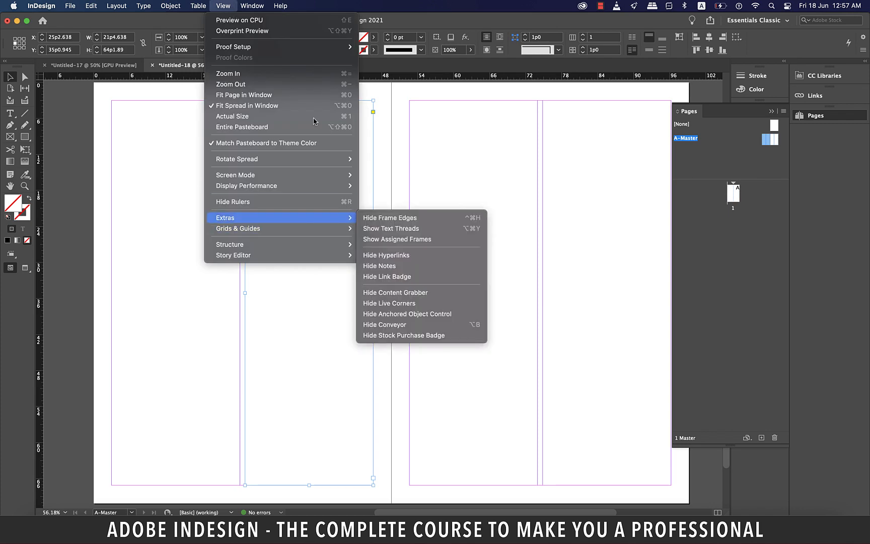
left_click(398, 229)
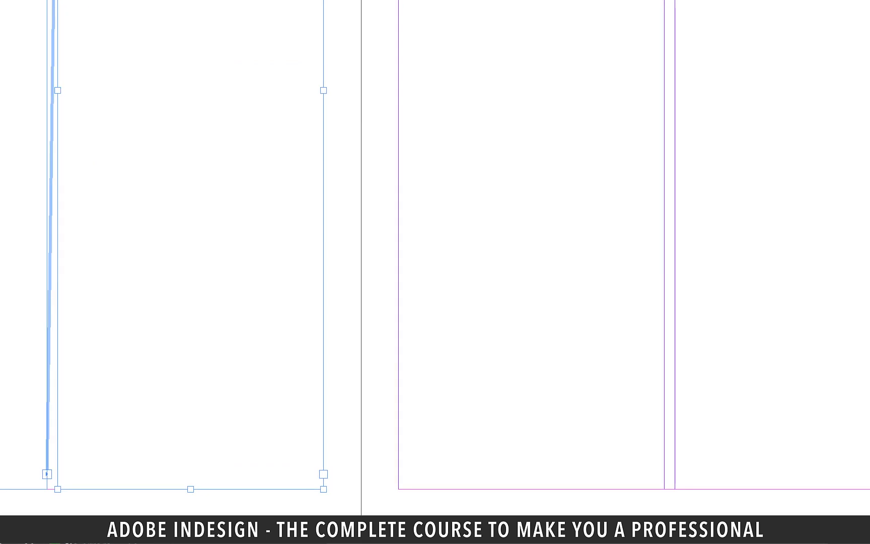
left_click(323, 474)
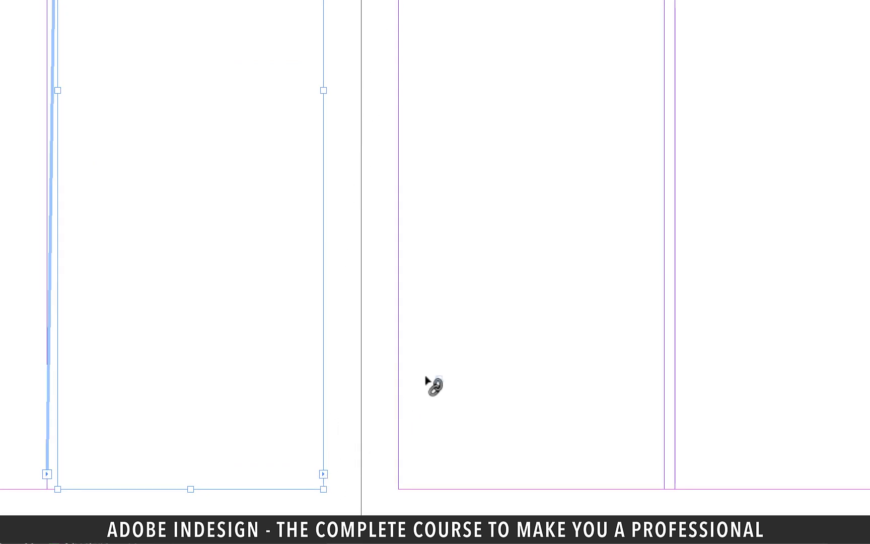
left_click(476, 338)
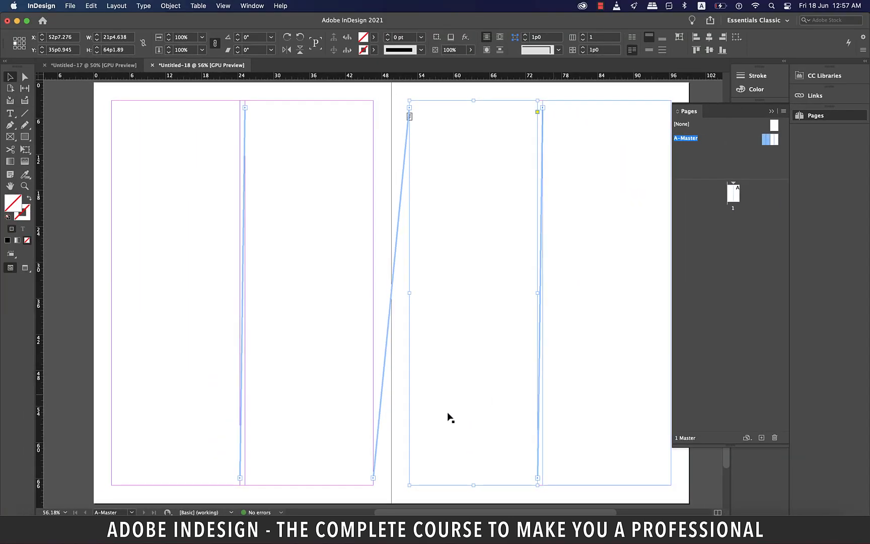
left_click(383, 489)
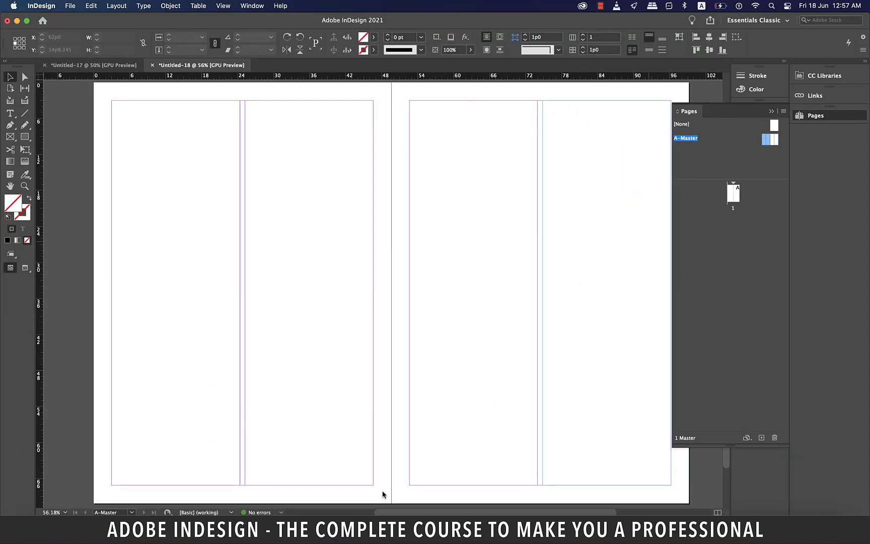
- Place the Lorem_500 document on page 1, autoflowing its text through the master column frames and adding pages as needed
double_click(733, 196)
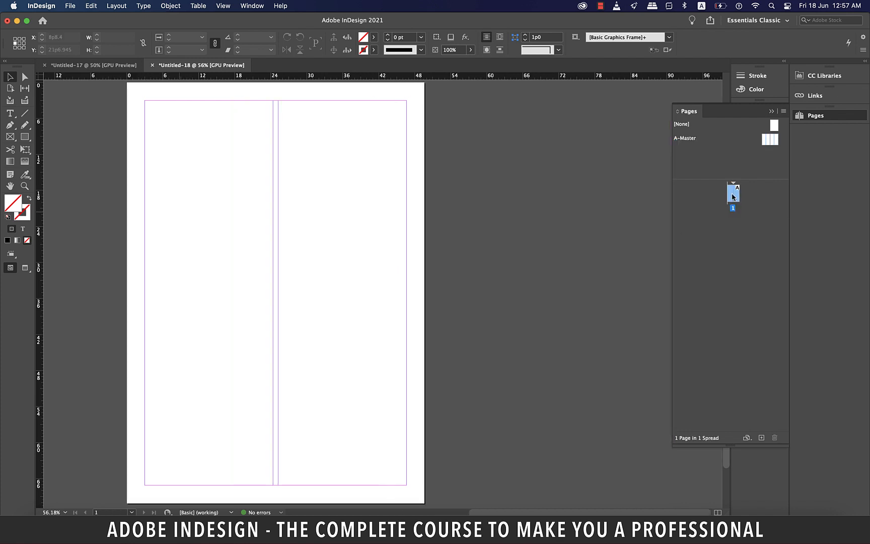
left_click(71, 6)
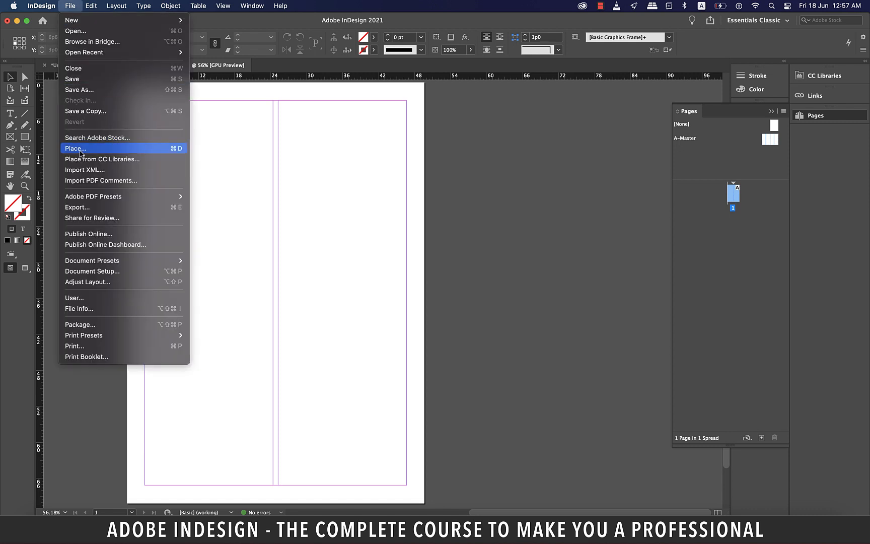
left_click(149, 148)
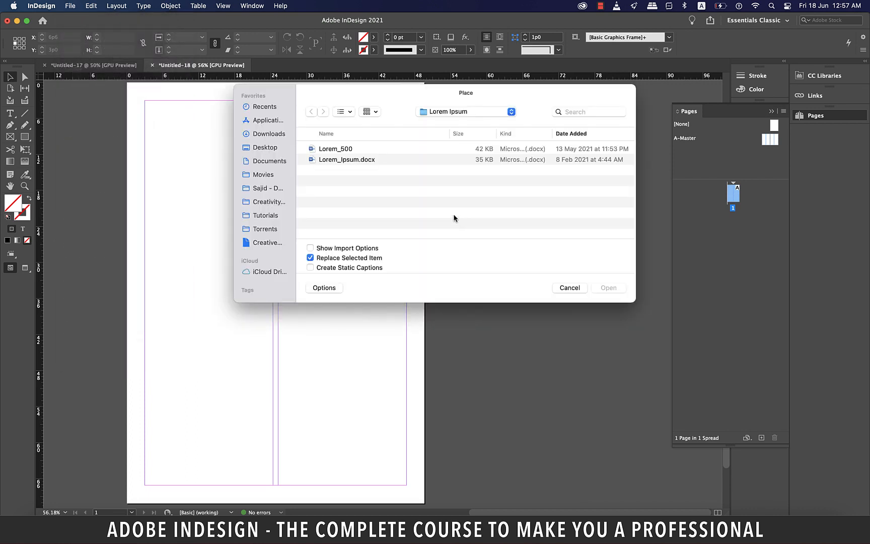
left_click(347, 149)
left_click(608, 287)
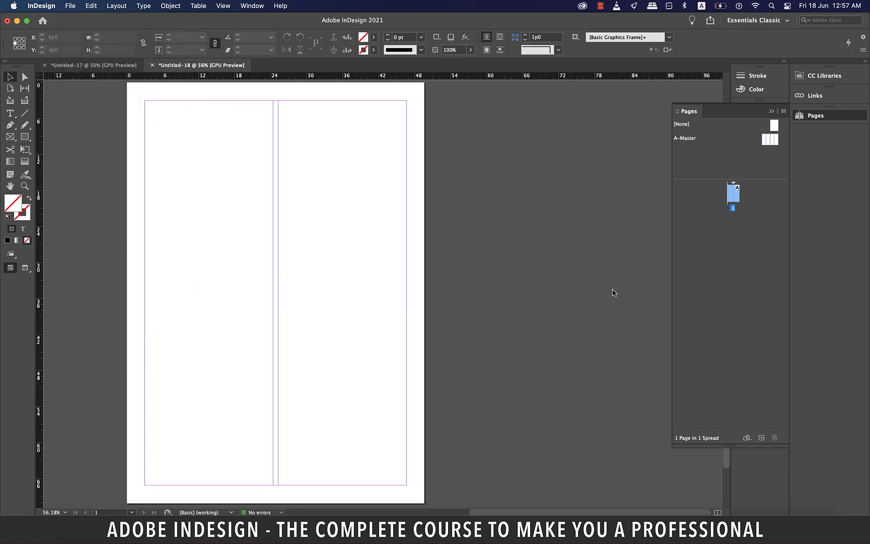
left_click(535, 345)
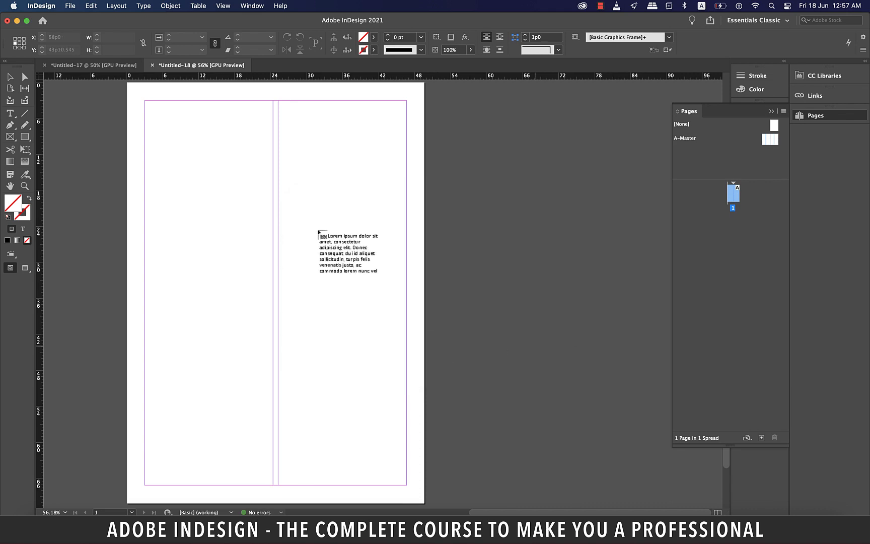
left_click(200, 219)
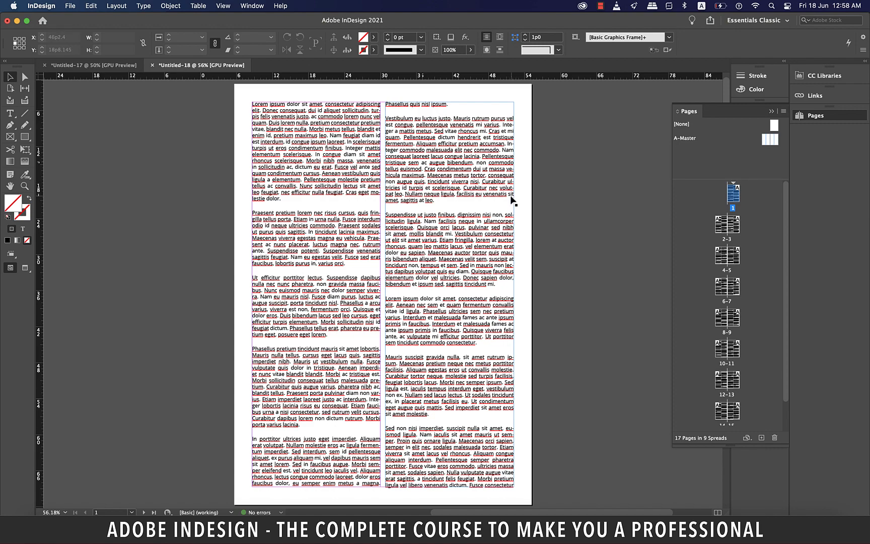
- Insert a page break on page 10 before the second-column paragraph starting "Maecenas ultrices tempus dignissim"
scroll(462, 207, "down", 1)
scroll(462, 206, "right", 3)
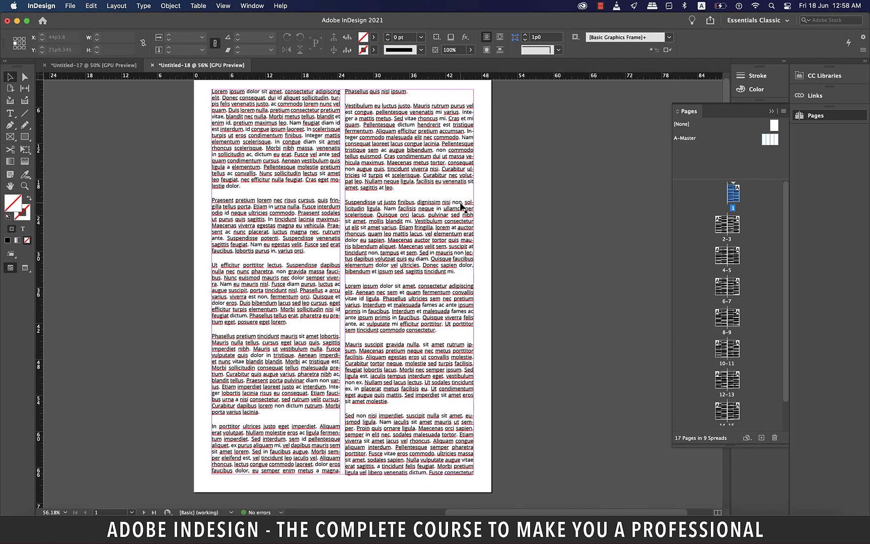
double_click(717, 351)
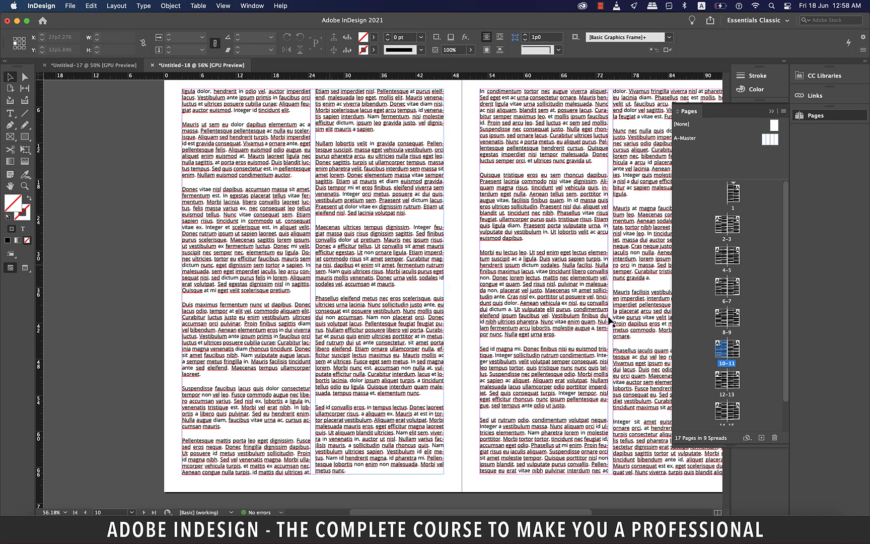
double_click(317, 228)
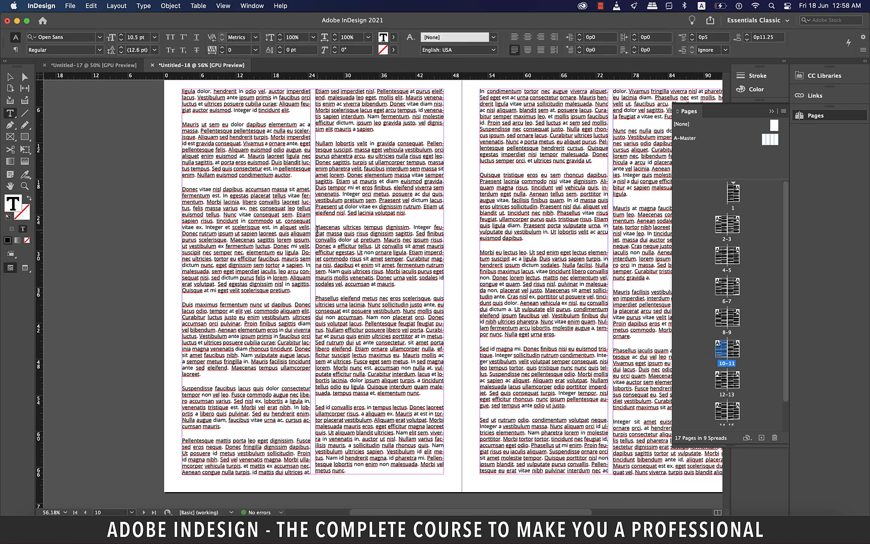
left_click(143, 6)
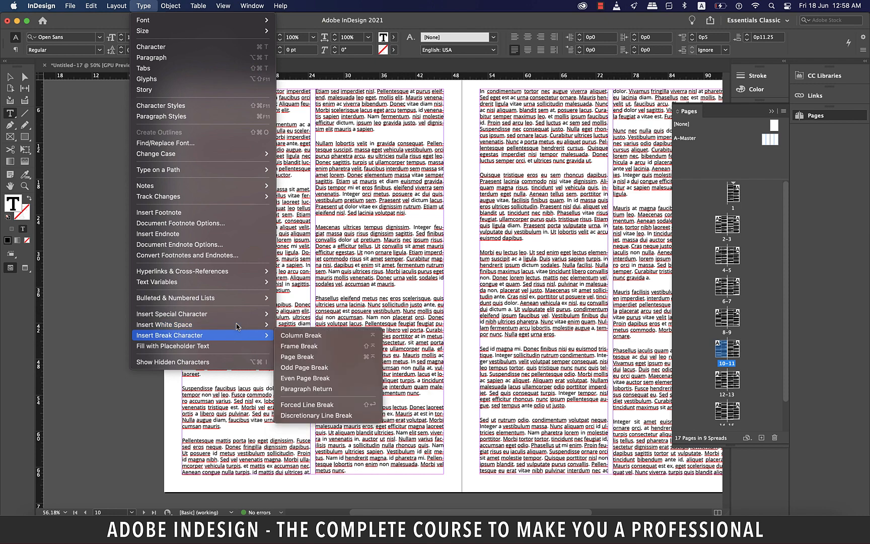
left_click(303, 358)
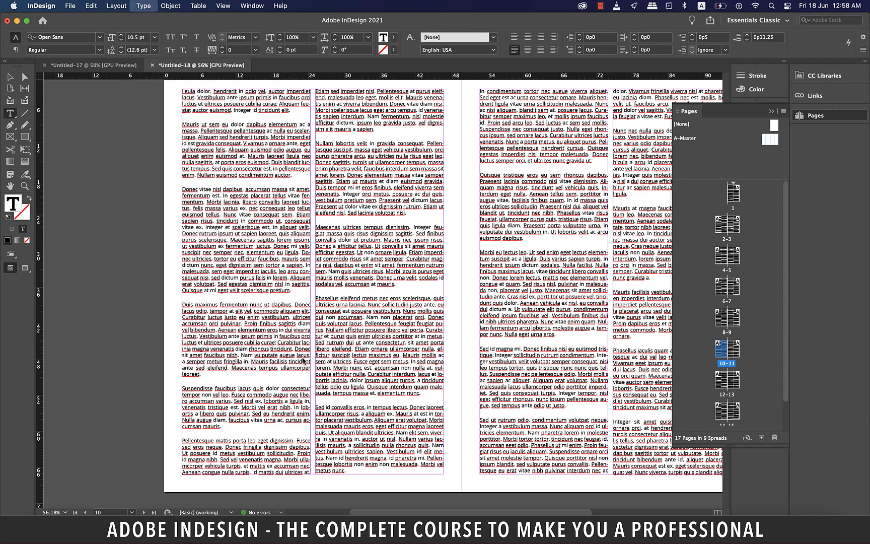
scroll(303, 357, "right", 2)
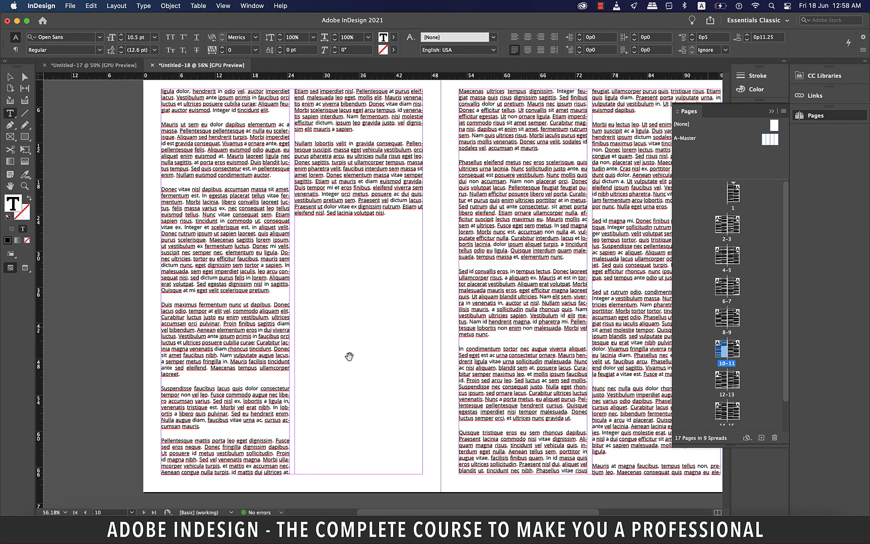
- Create a two-page B-Master at 49p7.276 x 70p1.89, based on no other master
left_click(734, 349)
right_click(754, 162)
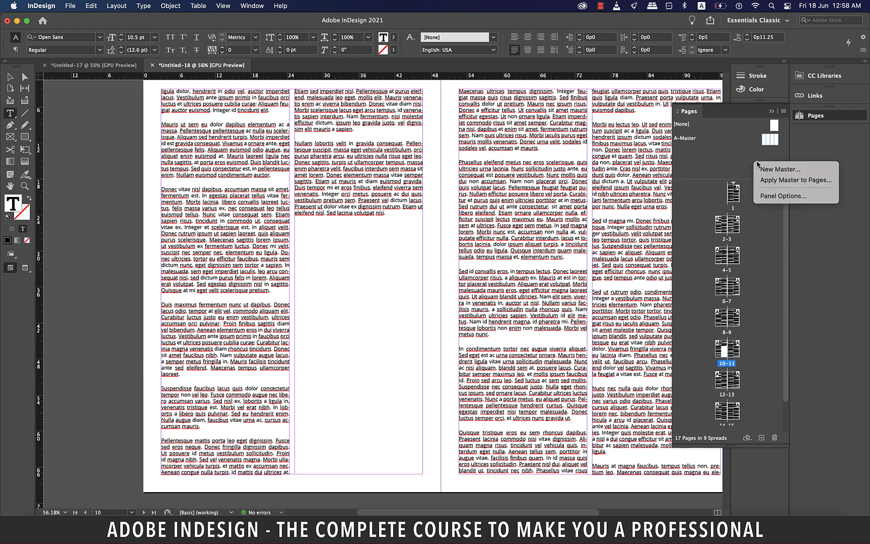
left_click(763, 167)
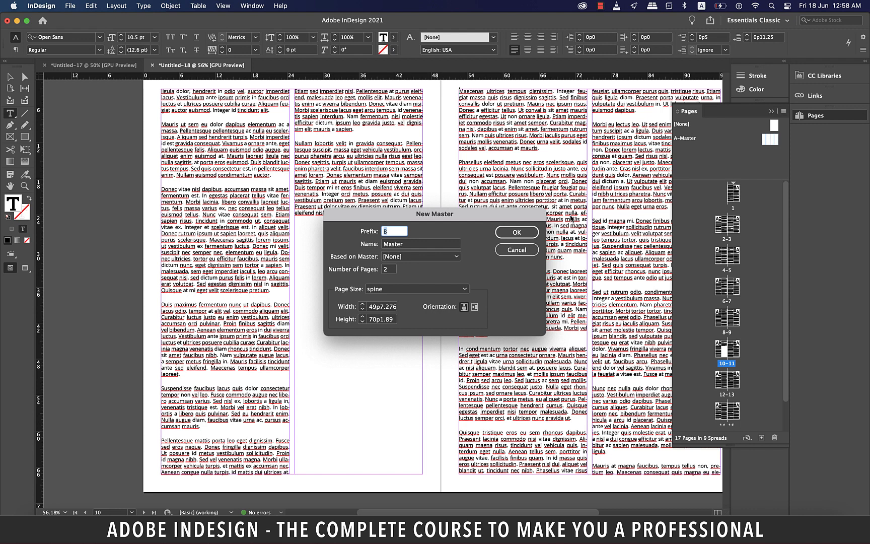
left_click(518, 232)
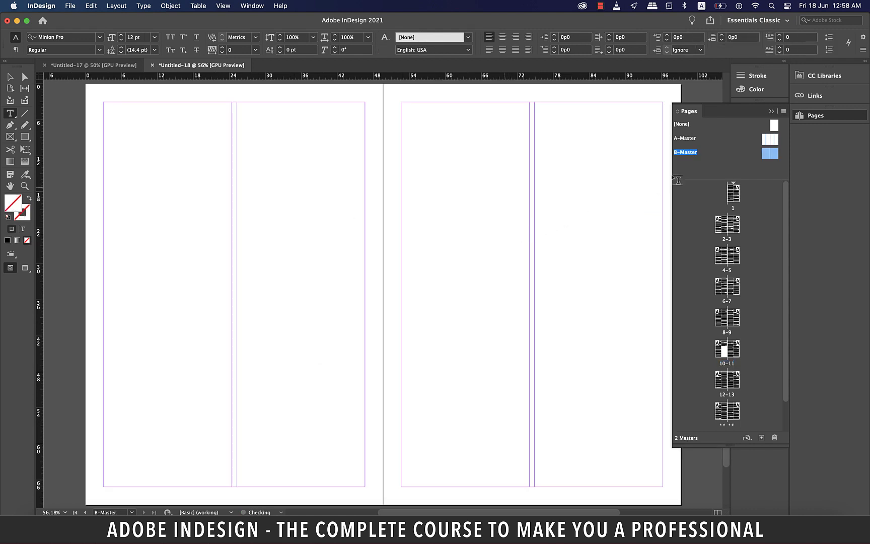
key("Escape")
- Copy all the threaded column frames from A-Master and paste them in place on the B-Master spread
double_click(766, 141)
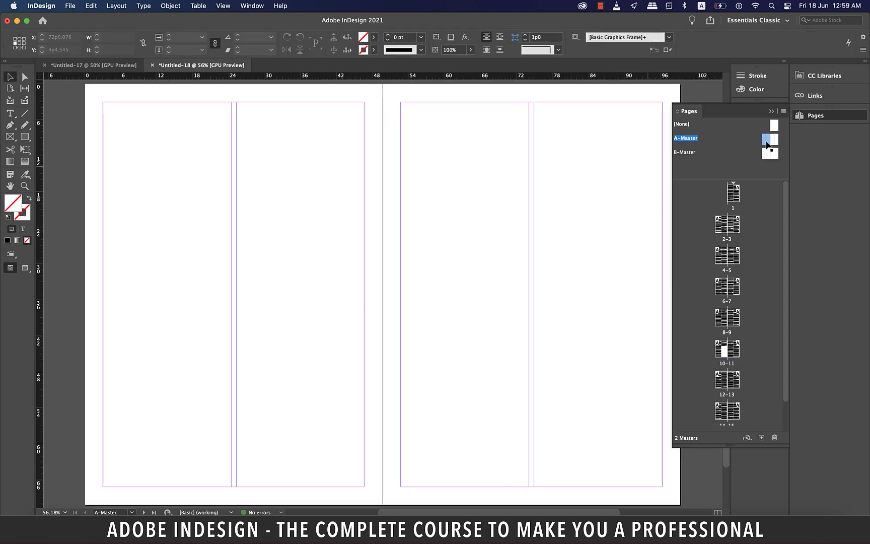
key("super+a")
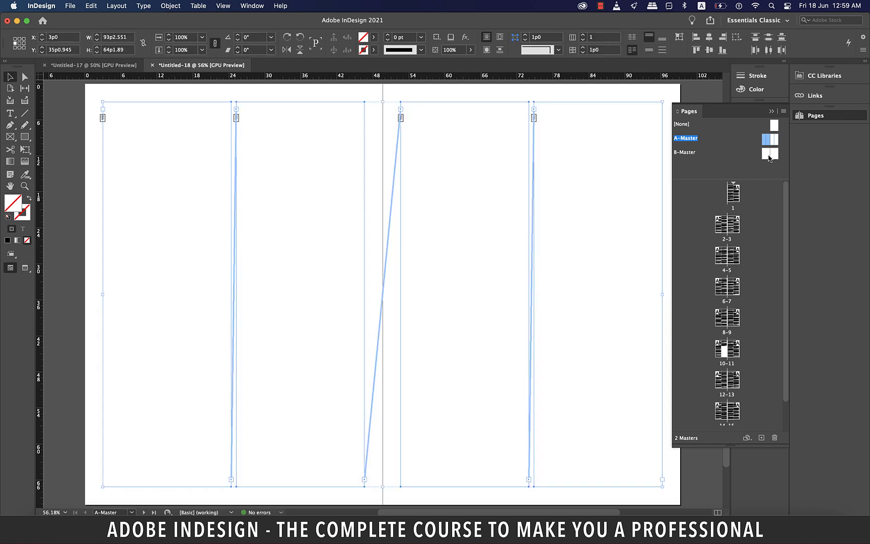
double_click(768, 156)
key("super+alt+shift+v")
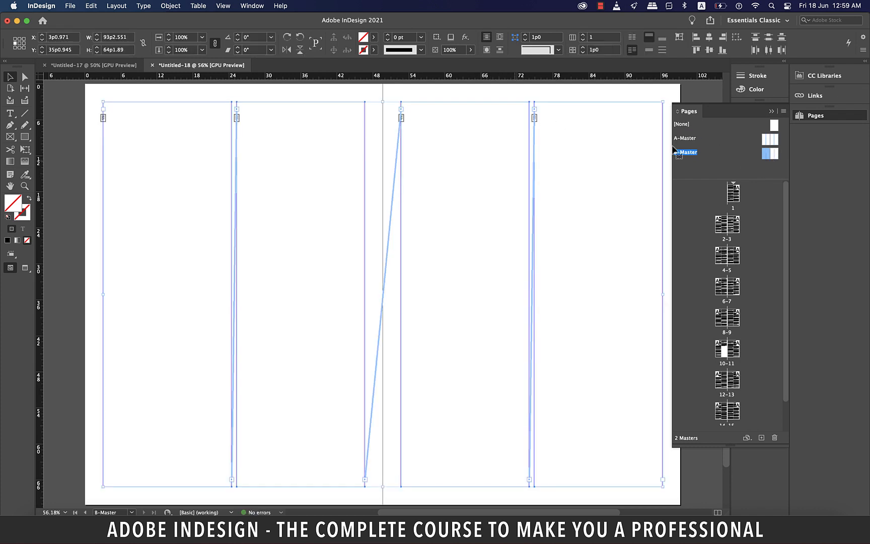
- Shorten all four B-Master column frames from above so they fill only the lower half of the pages, about 34p high
left_click(233, 103)
left_click_drag(233, 103, 229, 281)
left_click(301, 103)
left_click_drag(301, 103, 292, 285)
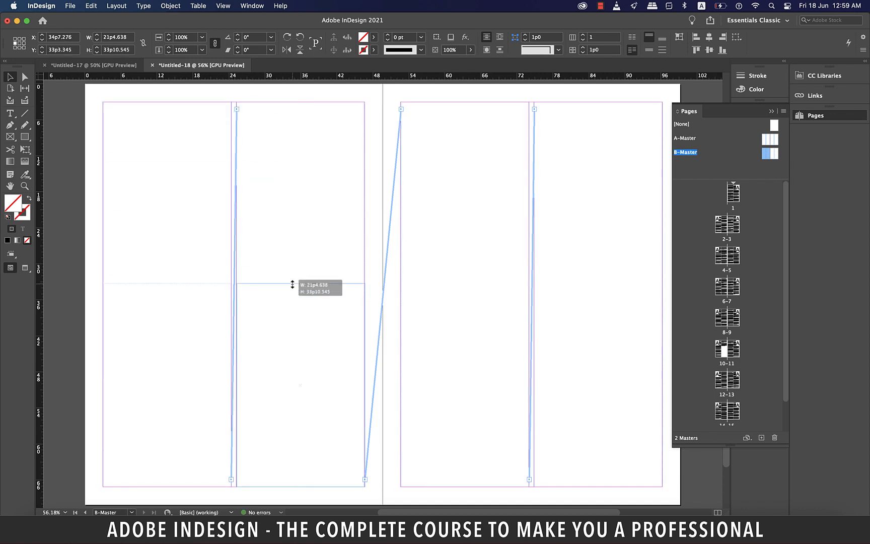
left_click(520, 106)
left_click(577, 107, "shift")
left_click_drag(521, 102, 520, 283)
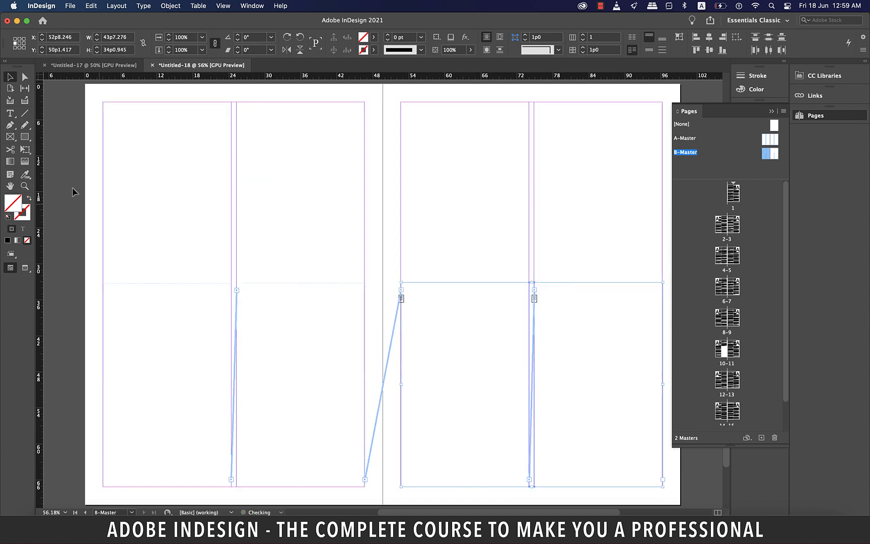
left_click(83, 210)
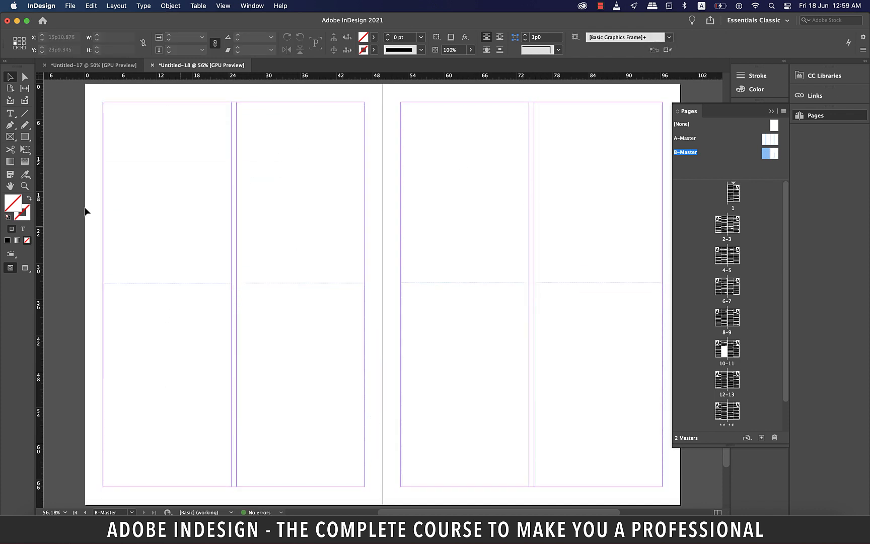
- Apply B-Master to page 11
left_click(735, 352)
right_click(735, 352)
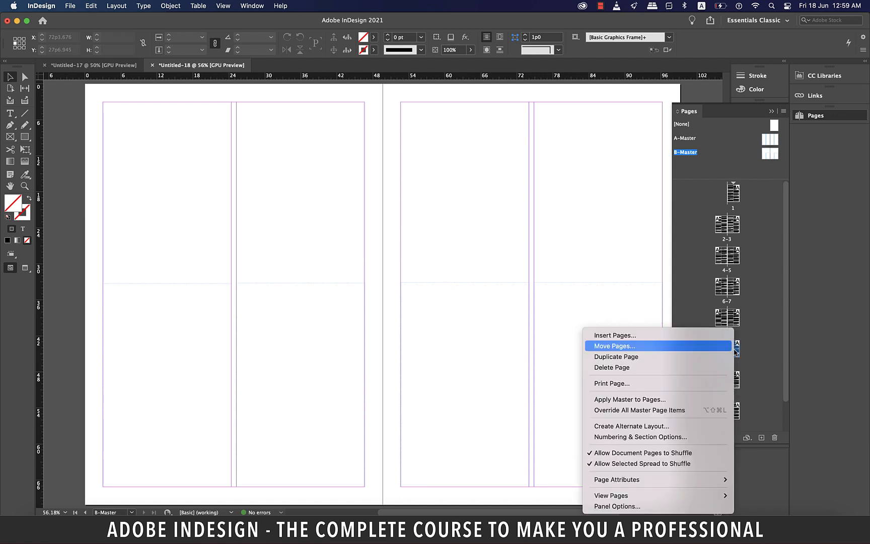
left_click(650, 399)
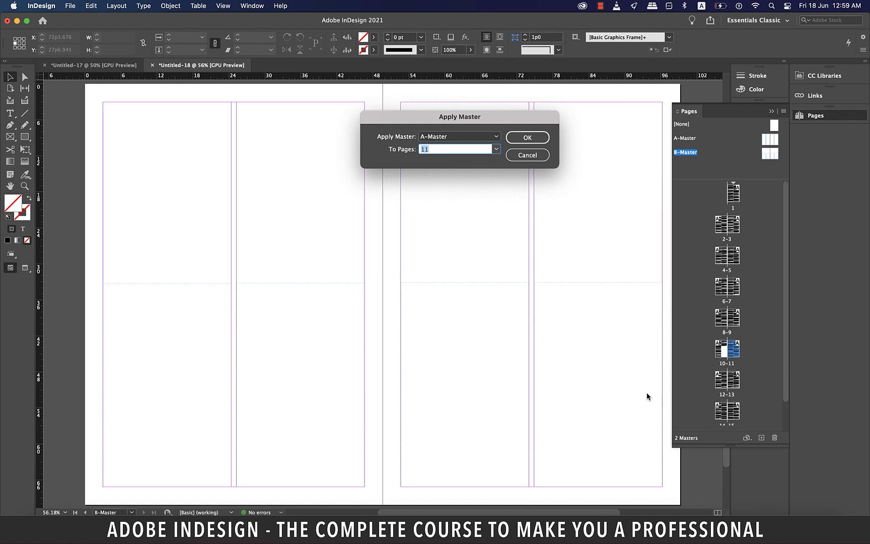
left_click(496, 137)
left_click(446, 168)
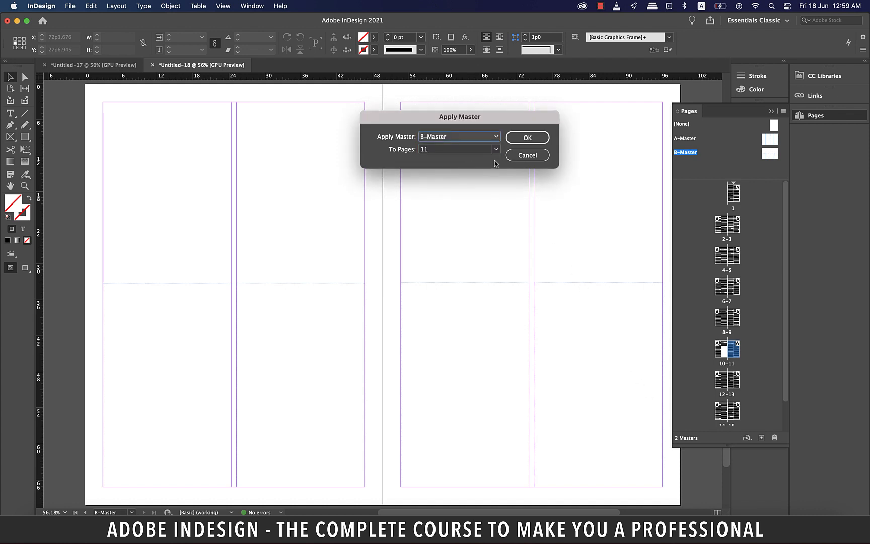
left_click(526, 137)
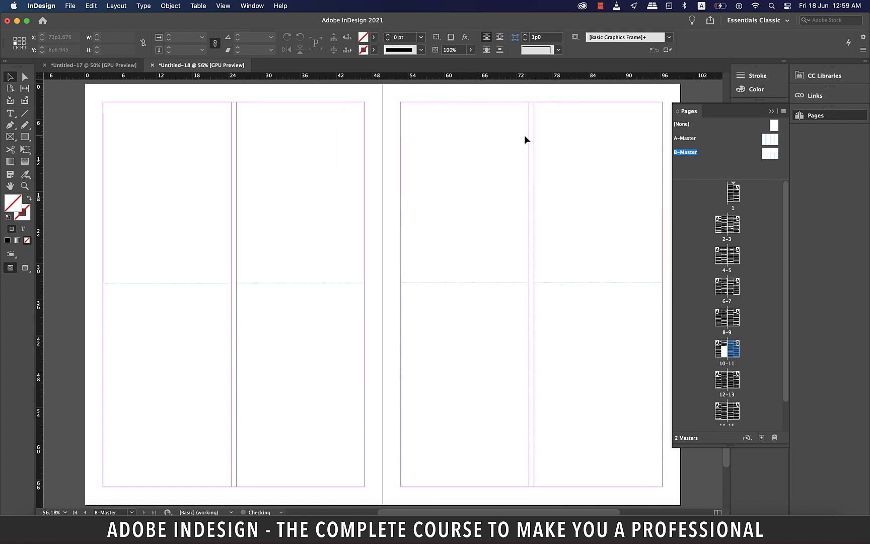
- Examine the text frames on page 11 and the threads connecting them to the neighbouring pages
double_click(735, 355)
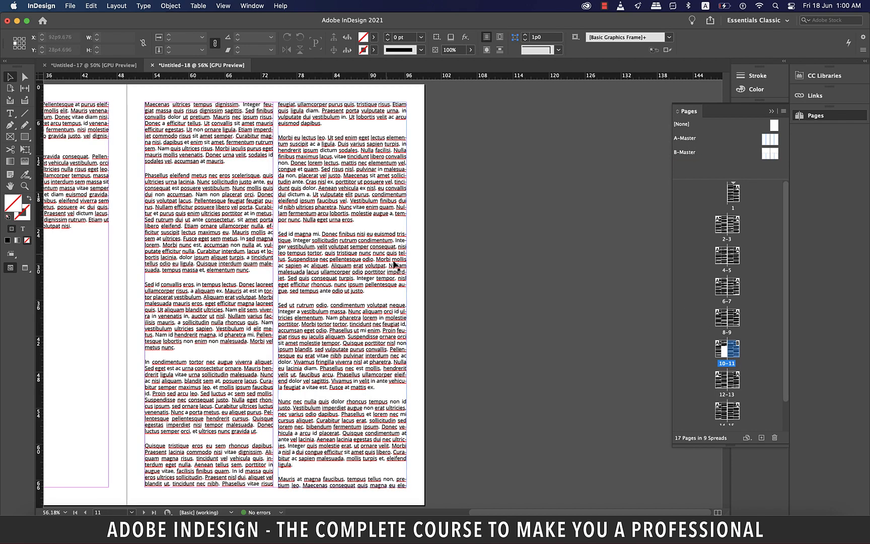
scroll(395, 265, "left", 5)
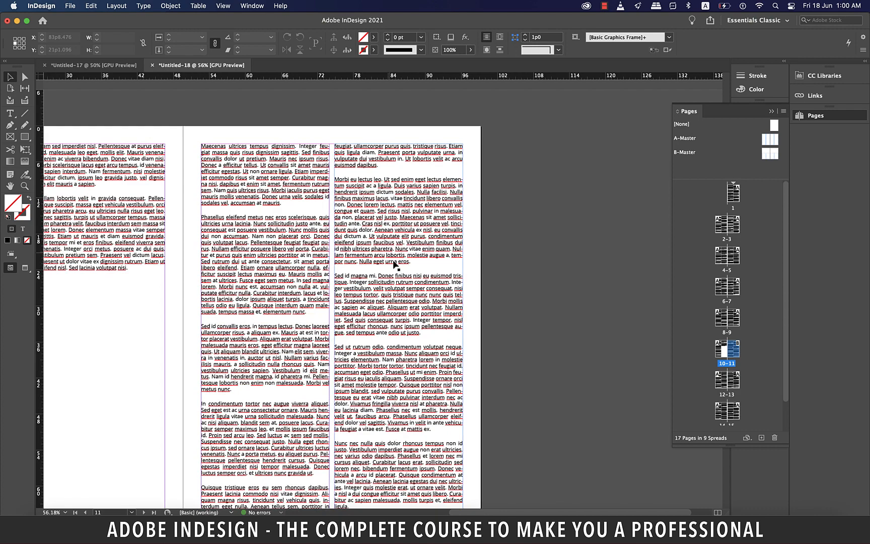
scroll(396, 265, "down", 1)
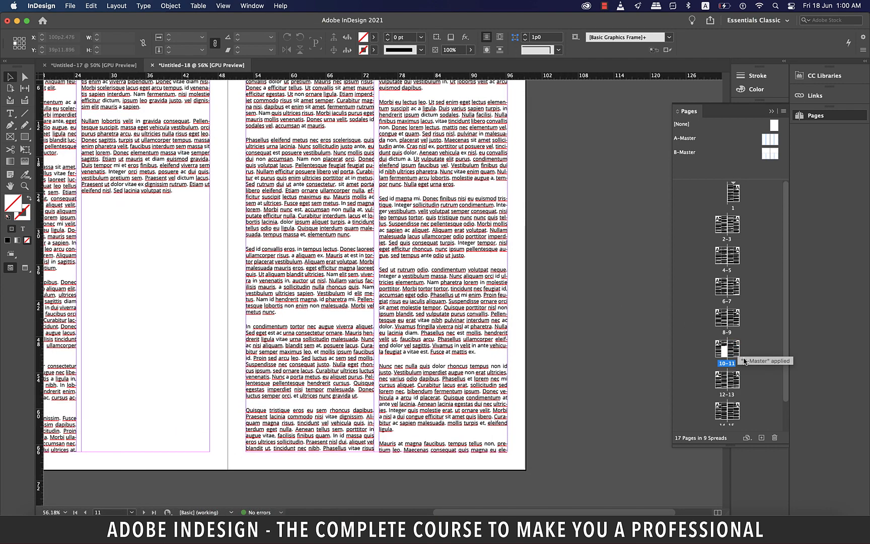
left_click(448, 269)
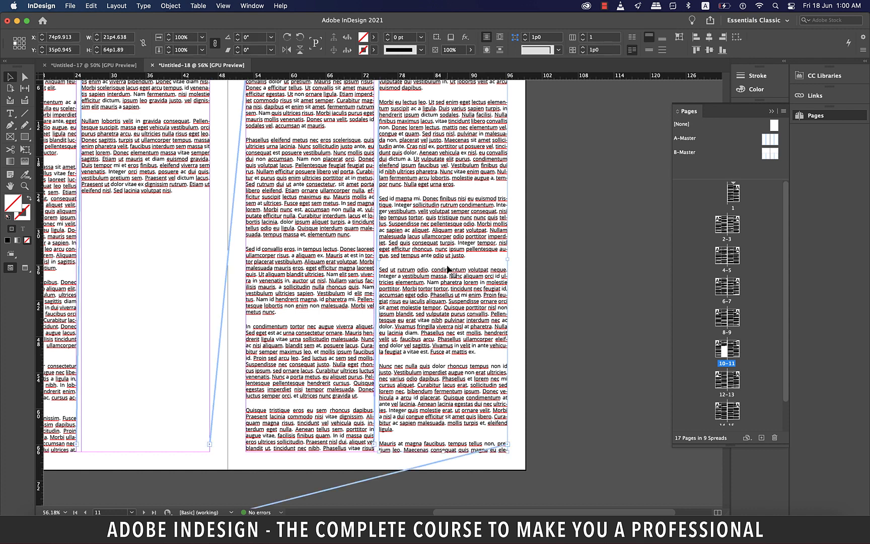